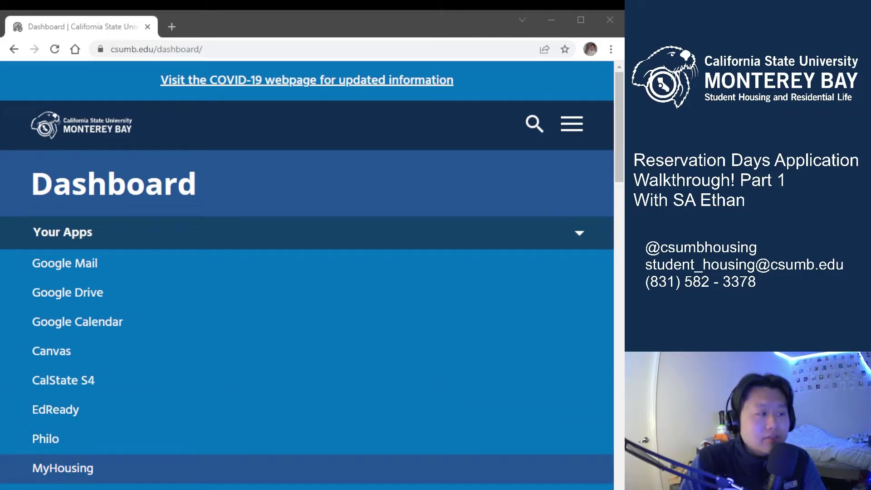
Step: Go from MyHousing through the side menu to Reservation Days, showing the Academic Year 2022-2023 term
click(86, 468)
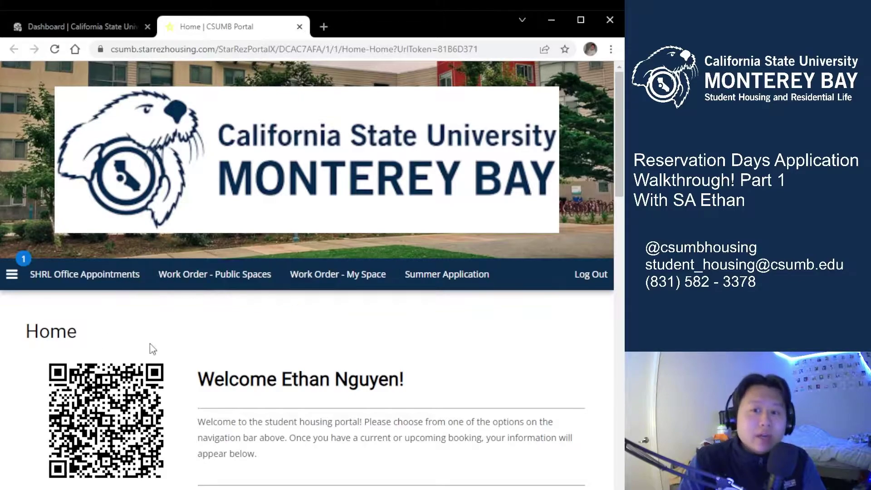
click(13, 275)
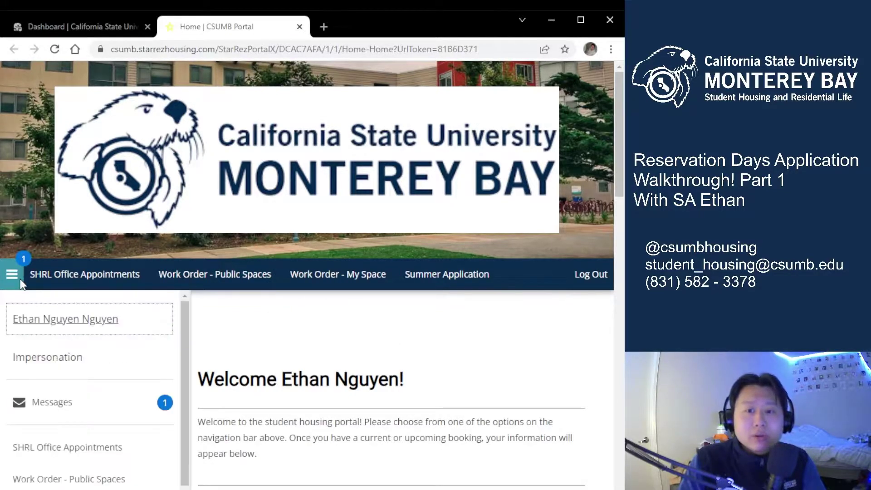
scroll(63, 365, down, 5)
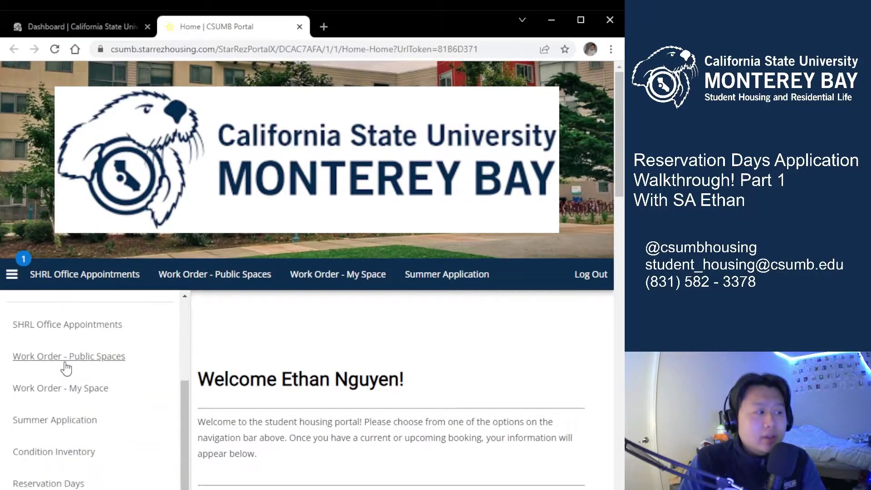
click(68, 426)
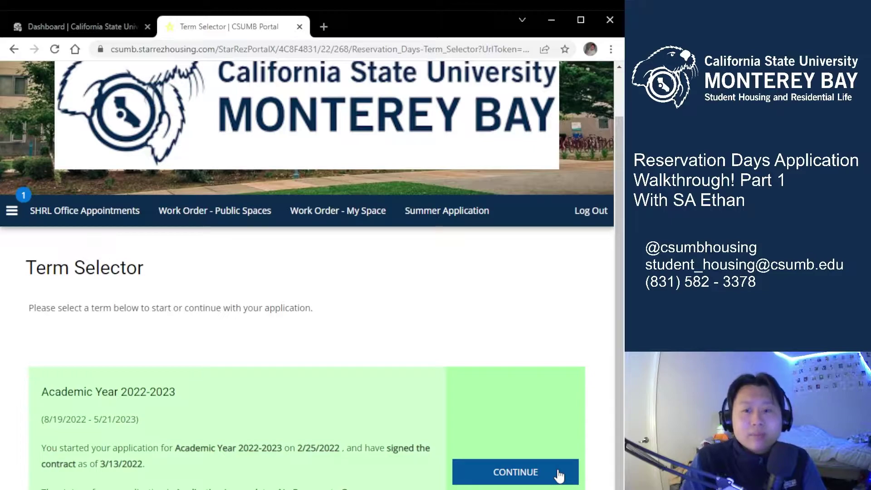
Step: Resume the 2022-2023 application and jump back to its first step, Important Housing Information
click(501, 473)
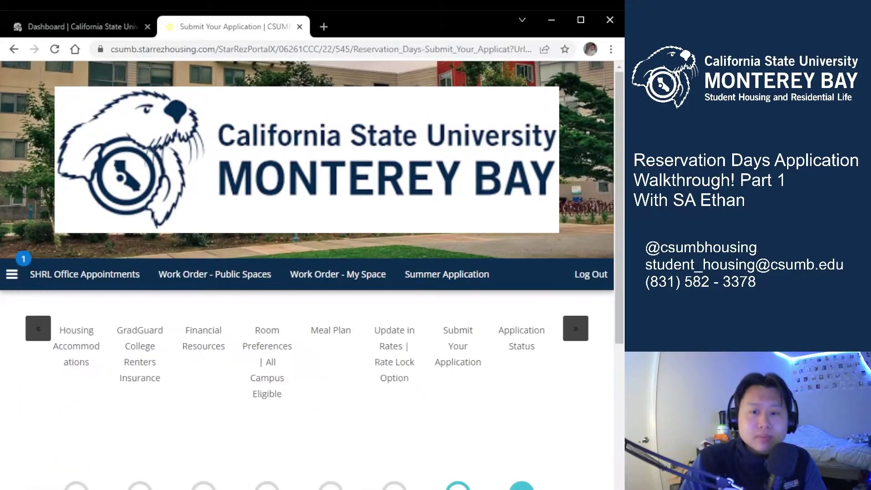
click(37, 331)
click(36, 331)
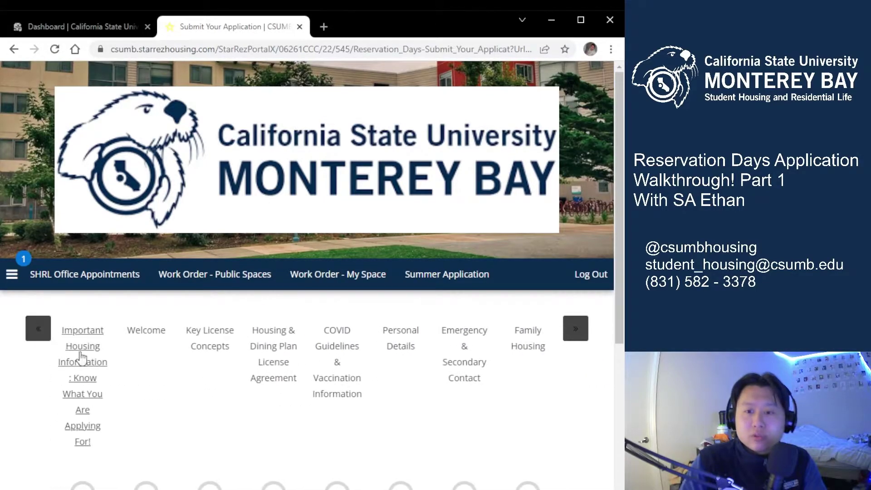
click(75, 350)
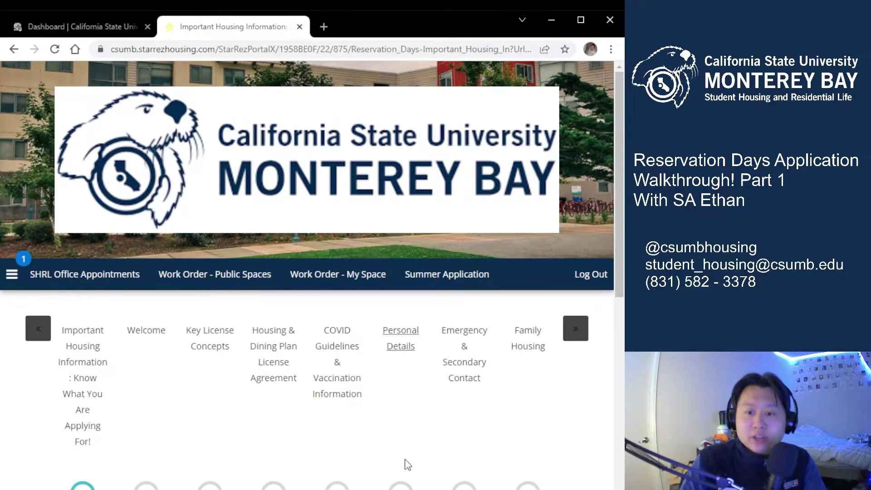
Step: Read through the Important Housing Information page and save it, reaching the Welcome step
scroll(272, 424, down, 5)
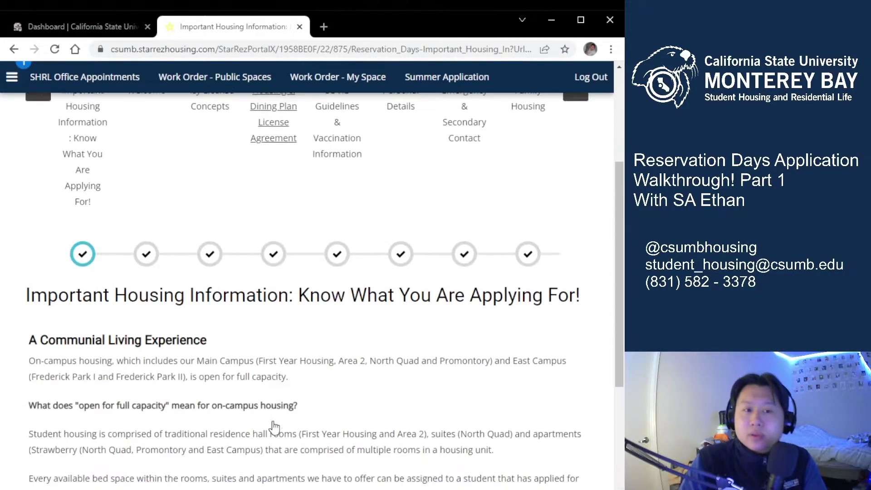
scroll(274, 426, down, 3)
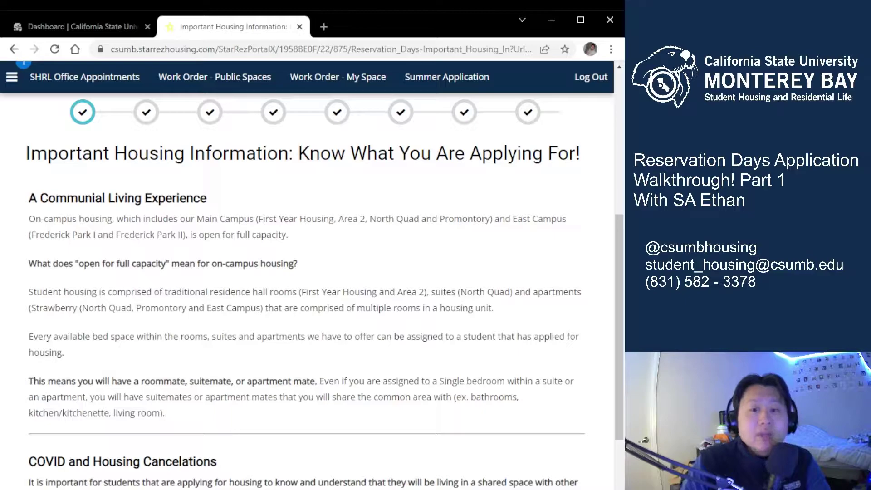
scroll(267, 340, down, 1)
scroll(268, 341, down, 10)
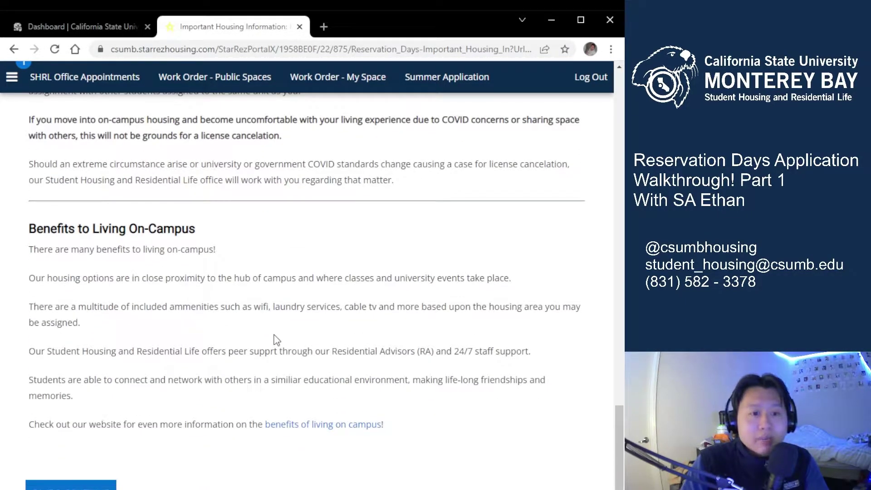
scroll(232, 361, up, 1)
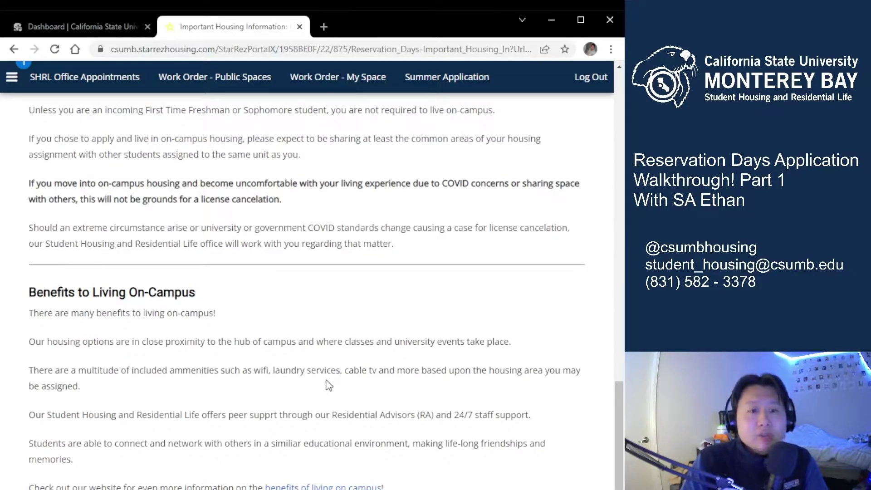
scroll(327, 385, up, 8)
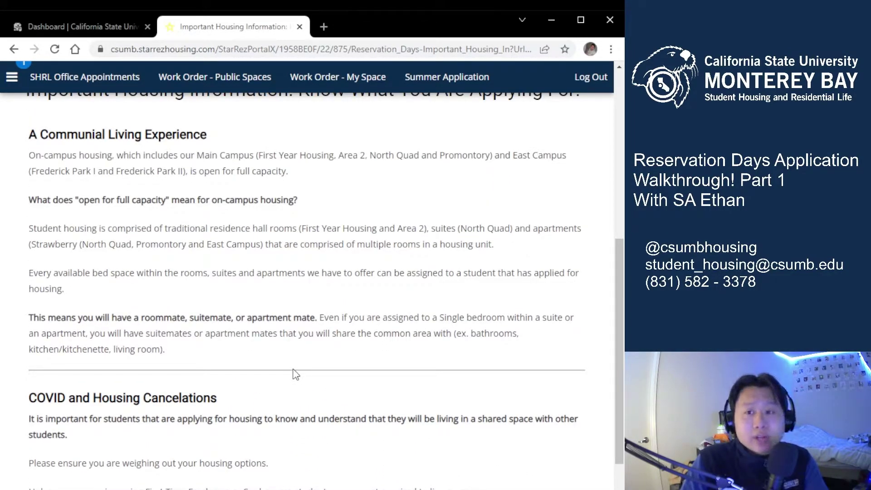
scroll(294, 374, down, 10)
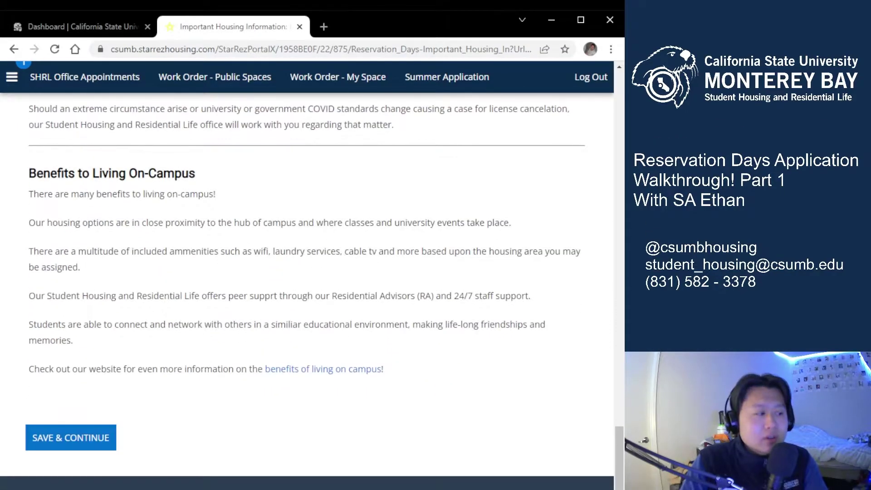
click(71, 430)
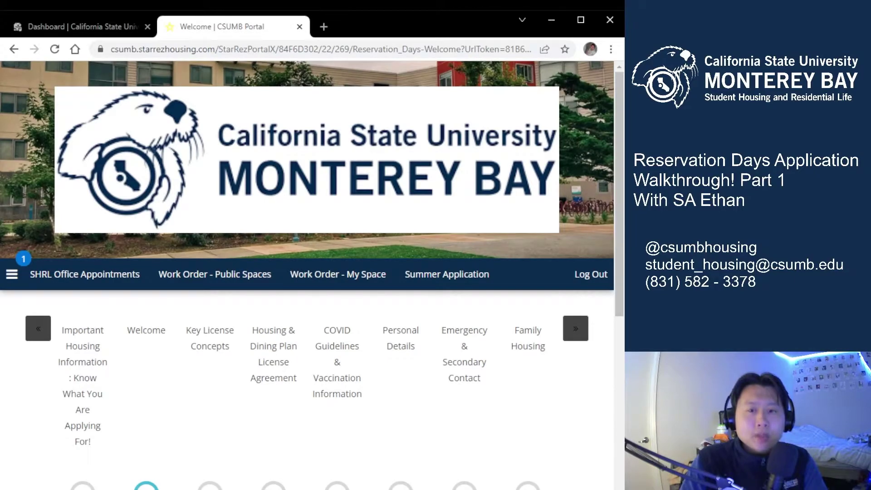
Step: Review the Reservation Days timeline and the April 14, 2022 final deadline, then save the Welcome step
scroll(341, 422, down, 6)
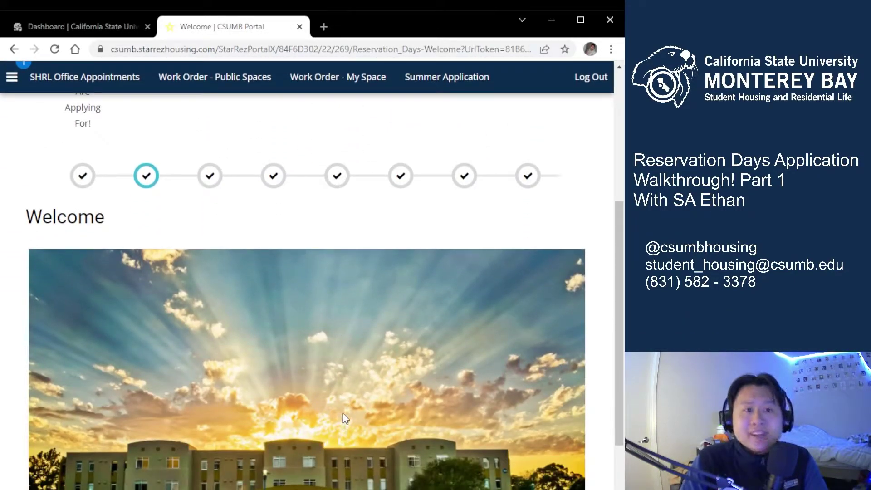
scroll(341, 422, down, 8)
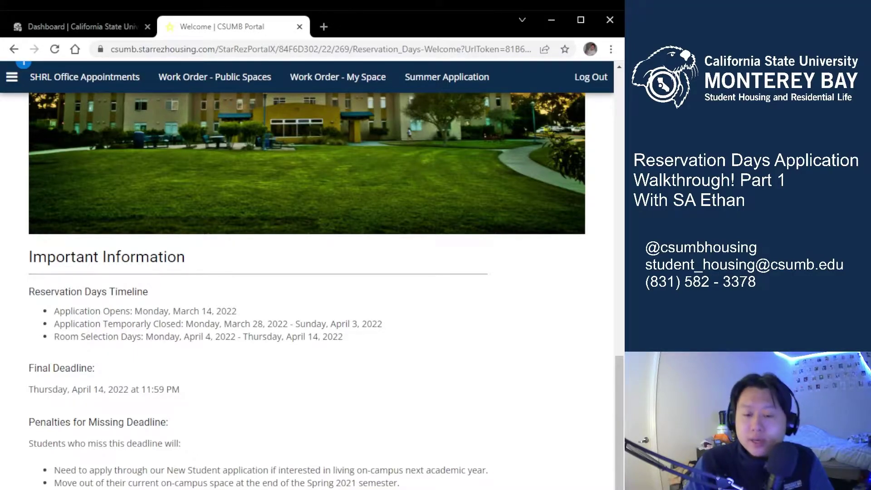
key(Return)
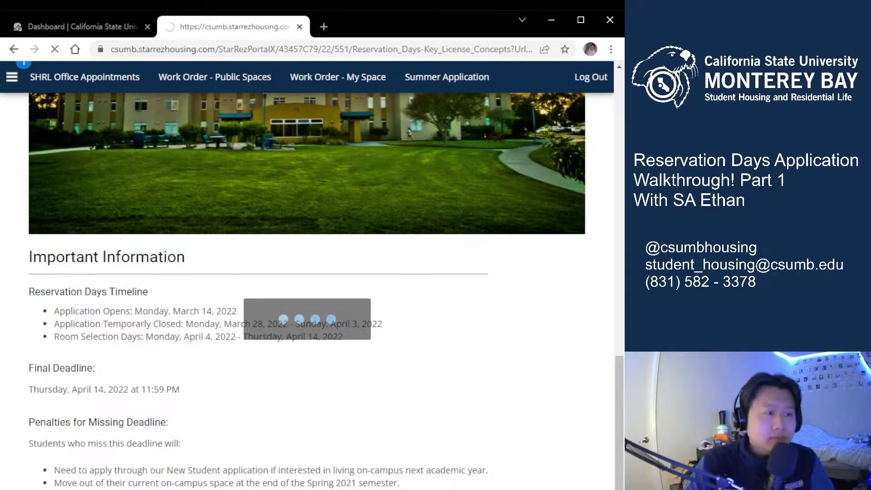
Step: Read the 2022-2023 fee period and $150/$300 cancellation fees, then save Key License Concepts
scroll(223, 478, down, 2)
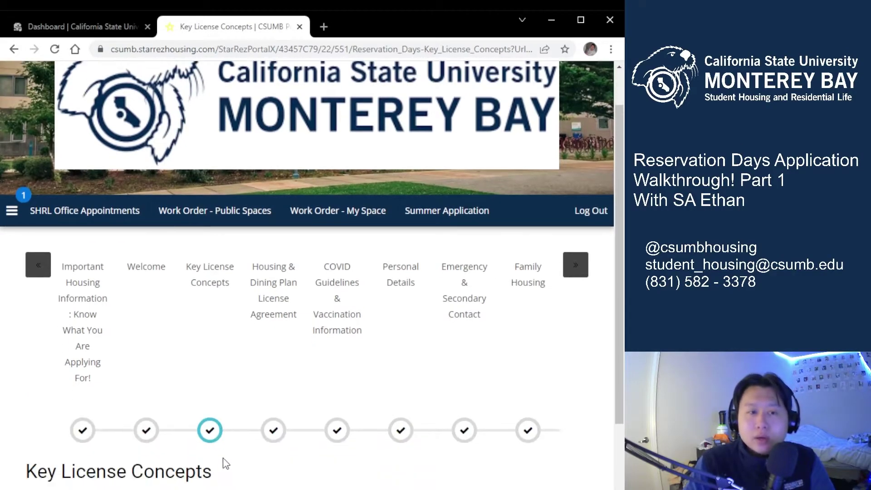
scroll(223, 463, down, 5)
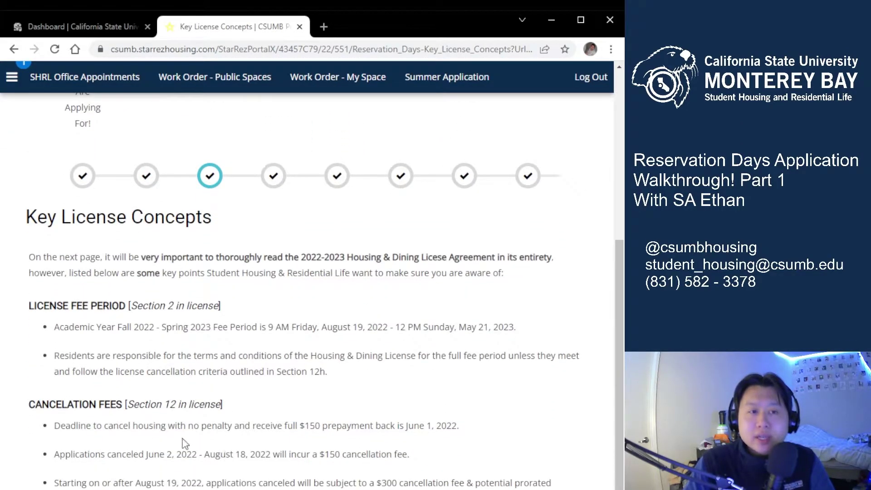
scroll(229, 425, down, 1)
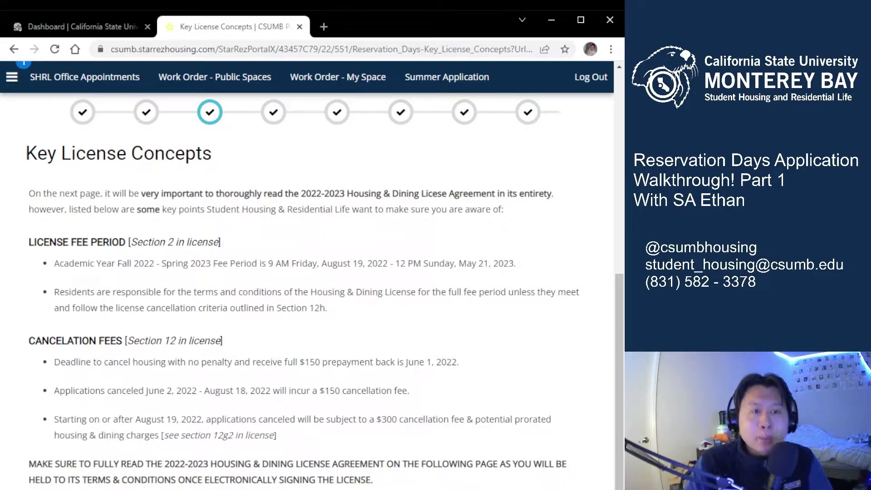
scroll(101, 473, down, 3)
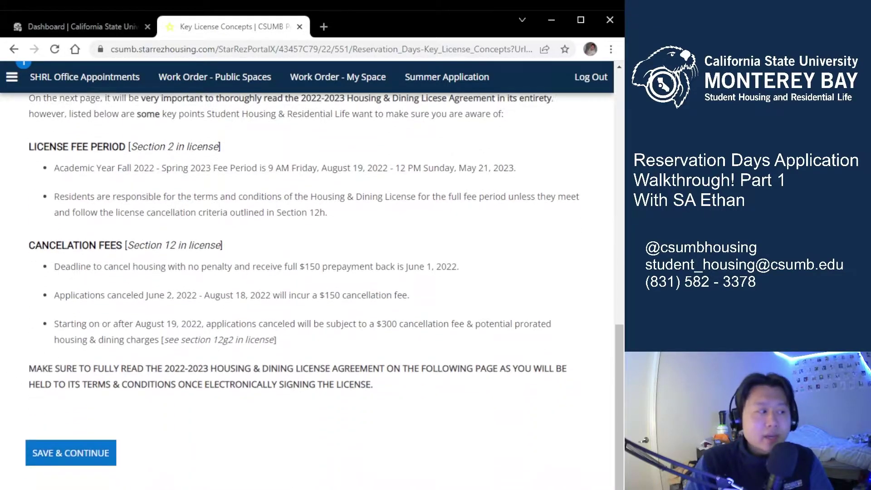
click(97, 436)
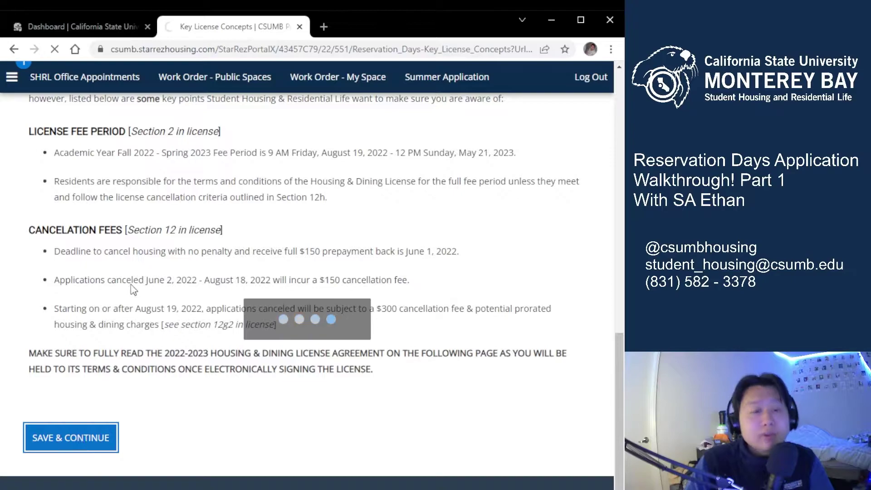
Step: Skim the license agreement highlights and PDF, then move on to COVID Guidelines & Vaccination Information
scroll(259, 408, down, 10)
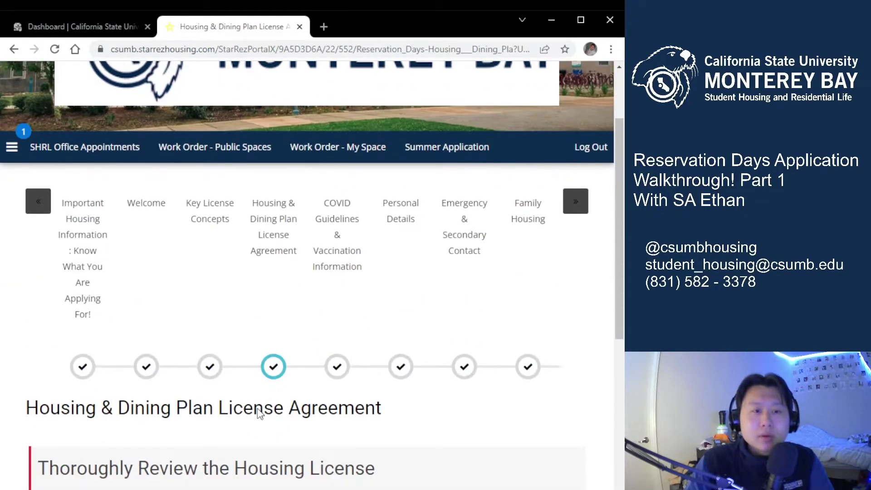
scroll(245, 300, down, 1)
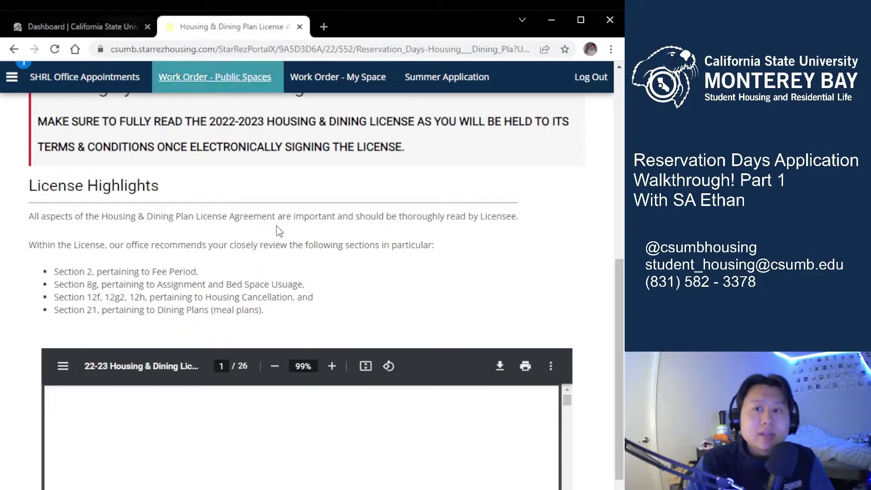
scroll(288, 289, up, 8)
click(352, 247)
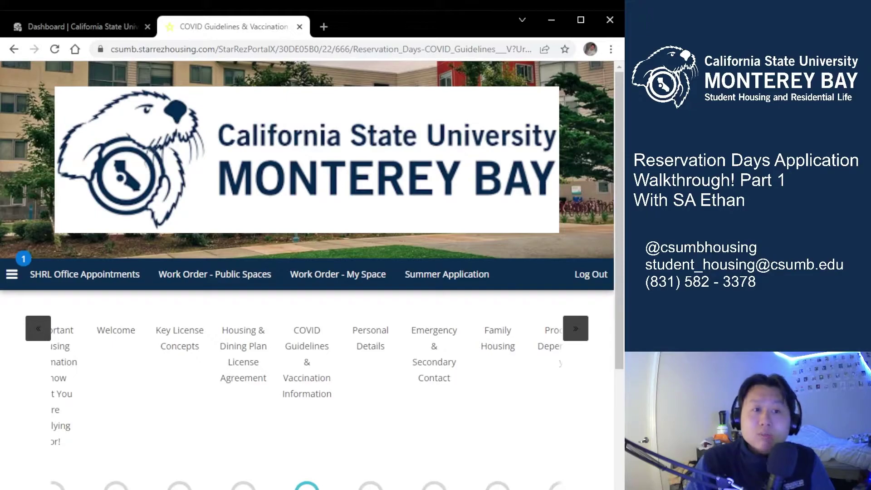
Step: Read the seven COVID prevention tips and vaccination notice, with the acknowledgement checked, and save
scroll(206, 403, down, 4)
scroll(222, 406, down, 2)
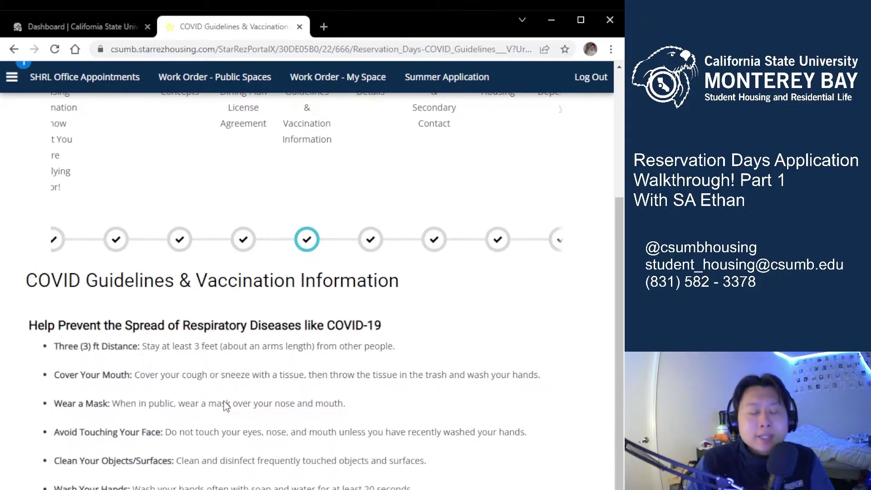
scroll(225, 405, down, 2)
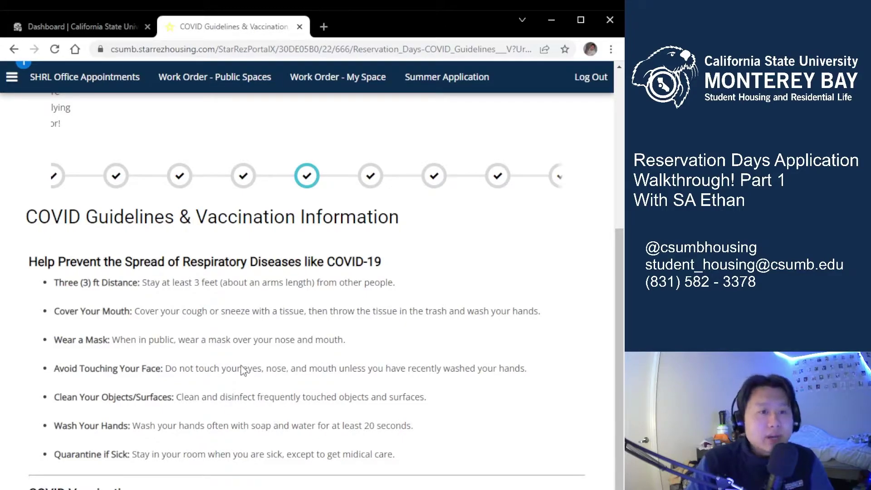
scroll(261, 360, down, 2)
scroll(264, 363, down, 4)
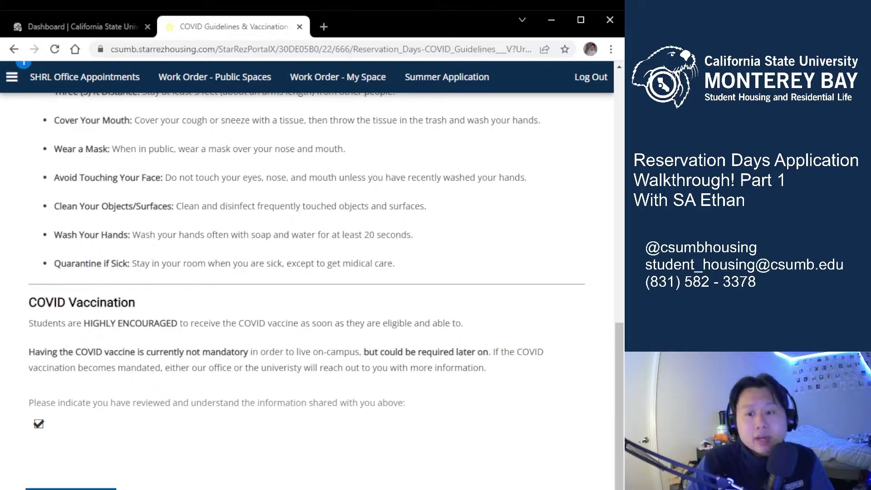
click(71, 489)
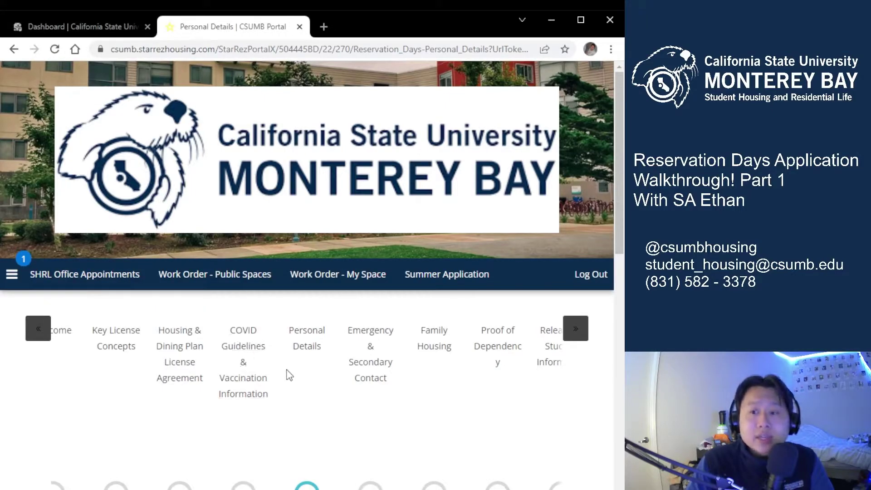
Step: Skip ahead from Personal Details to the Emergency & Secondary Contact step
click(369, 363)
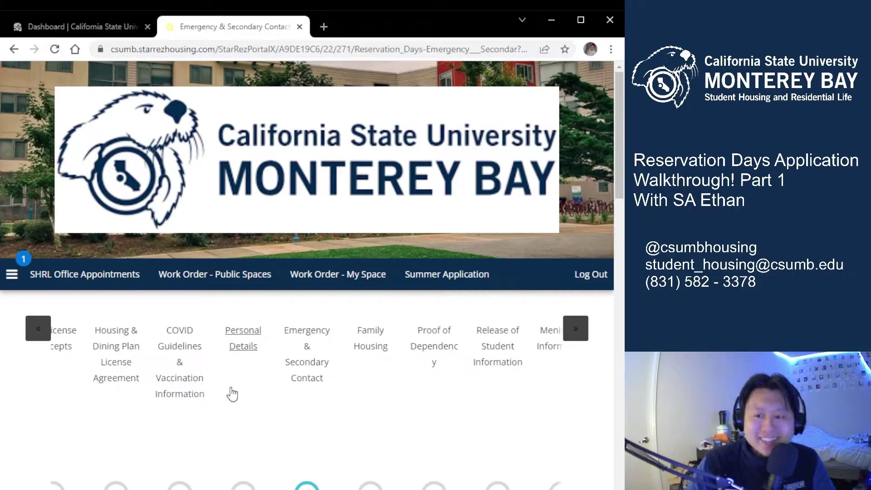
Step: Jump to the Family Housing step from the step navigation bar
click(367, 345)
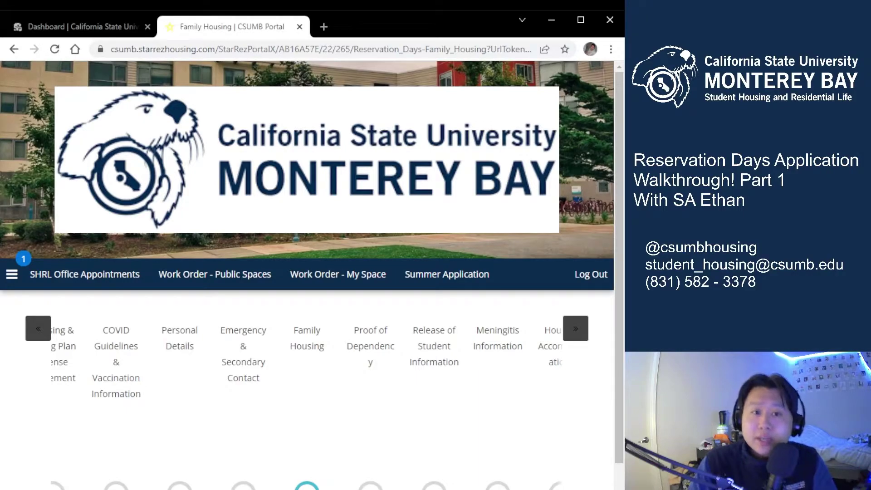
Step: Save Family Housing with no dependents added, reaching Proof of Dependency
scroll(206, 426, down, 5)
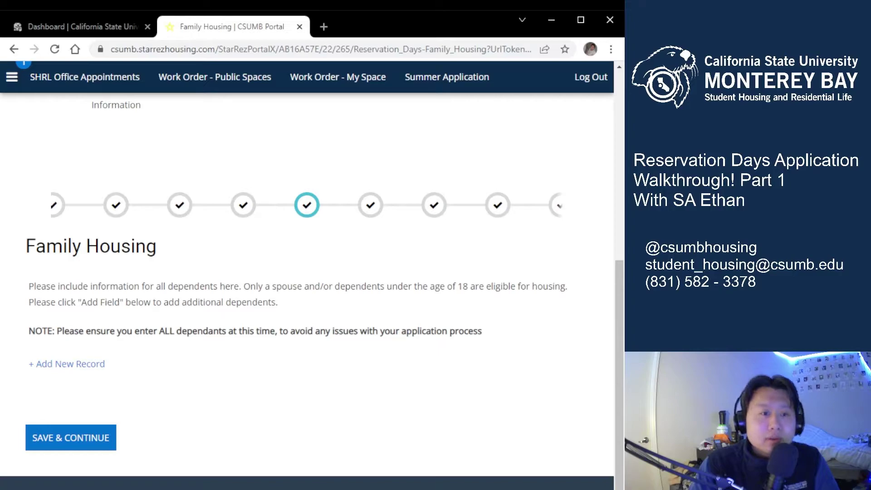
click(51, 437)
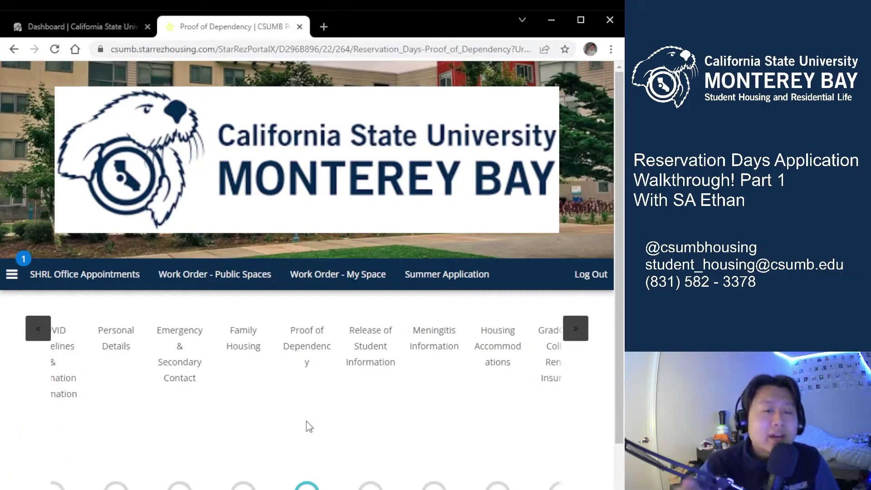
Step: Review the required dependency documents list, then save Proof of Dependency
scroll(307, 422, down, 7)
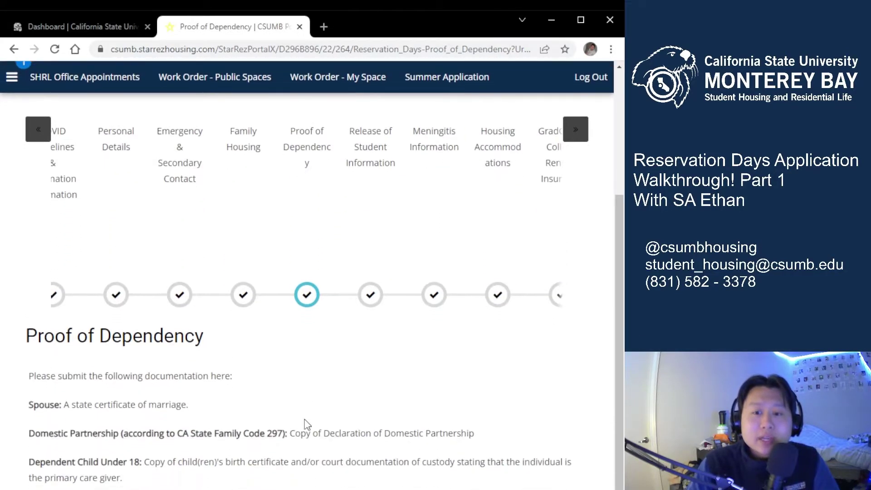
scroll(306, 425, up, 2)
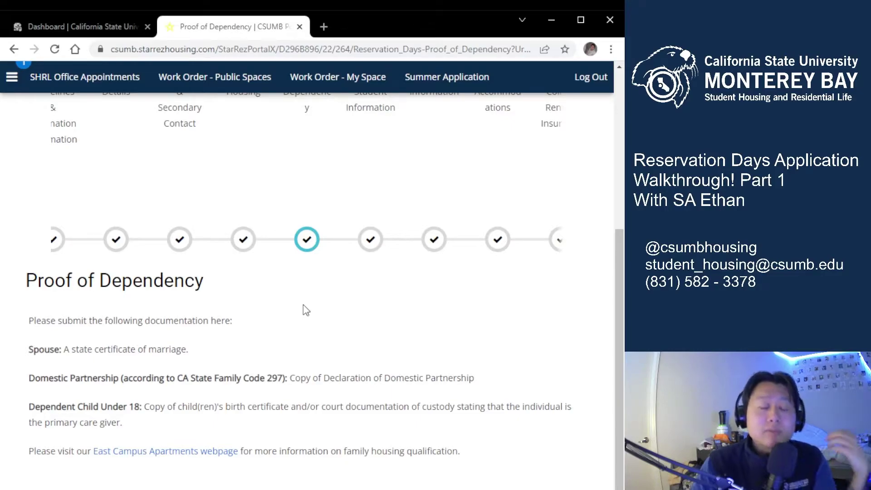
scroll(301, 310, down, 1)
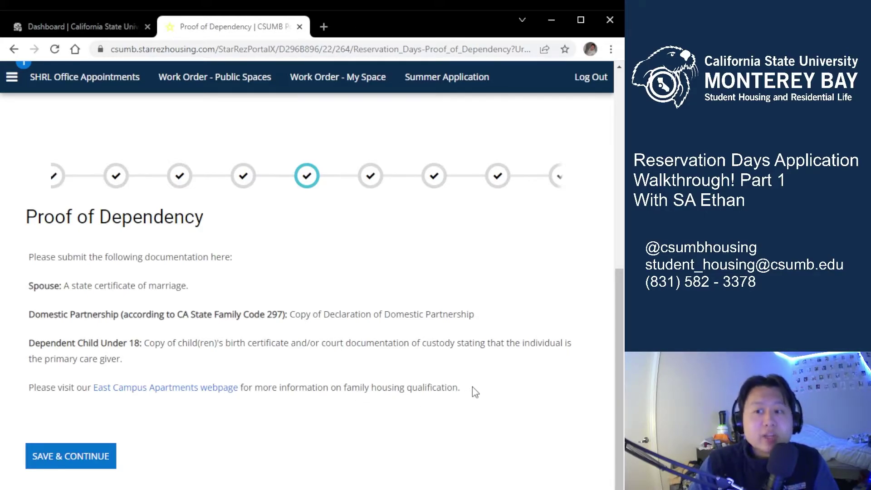
click(94, 475)
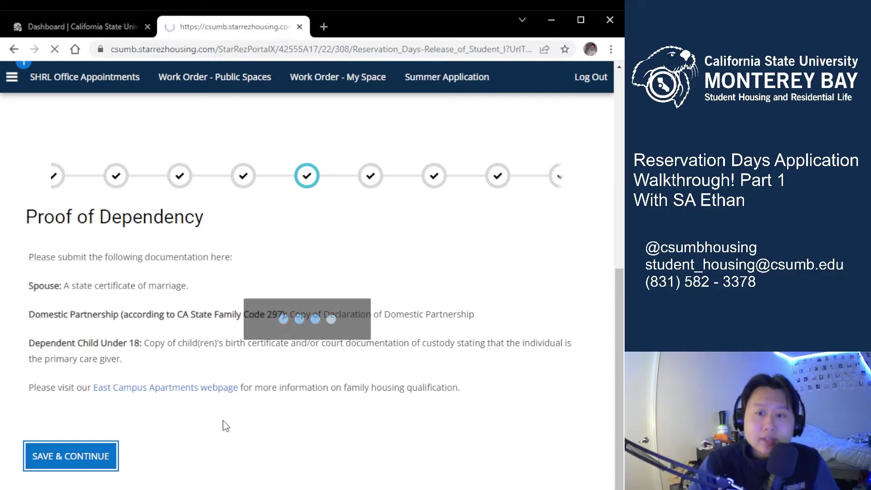
Step: Save the FERPA Release of Student Information page and continue to Meningitis Information
scroll(309, 272, down, 4)
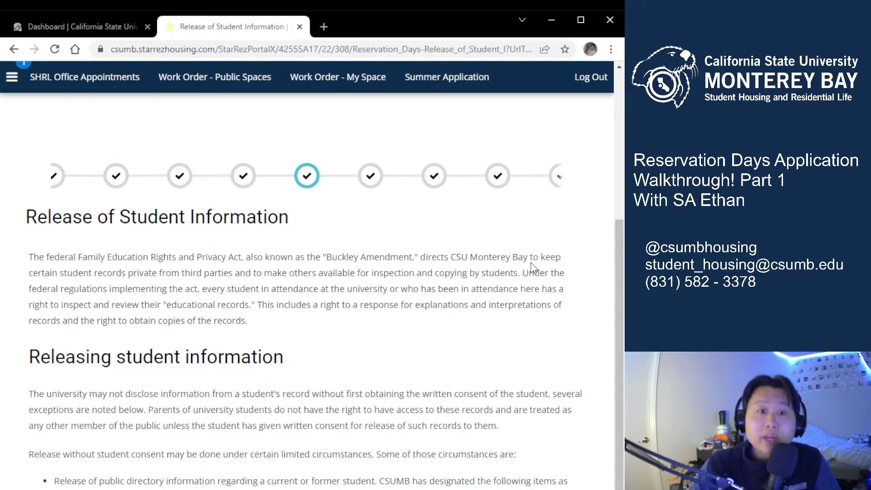
scroll(418, 366, down, 5)
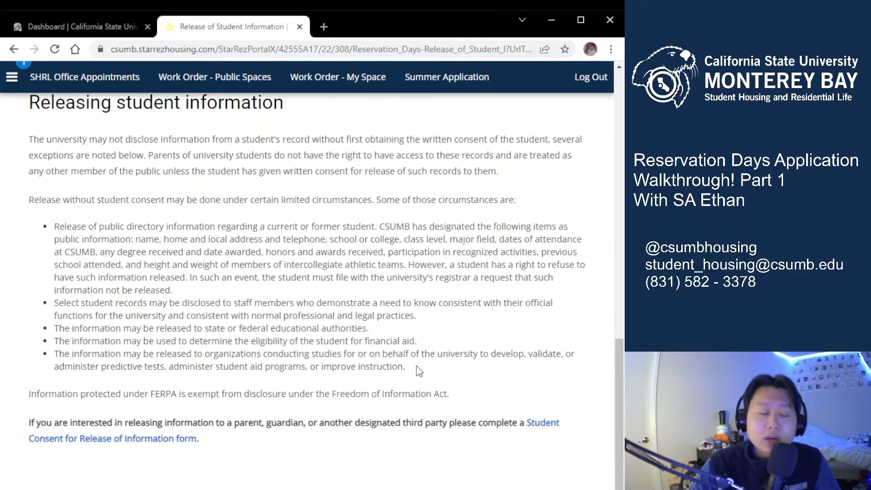
scroll(418, 369, down, 2)
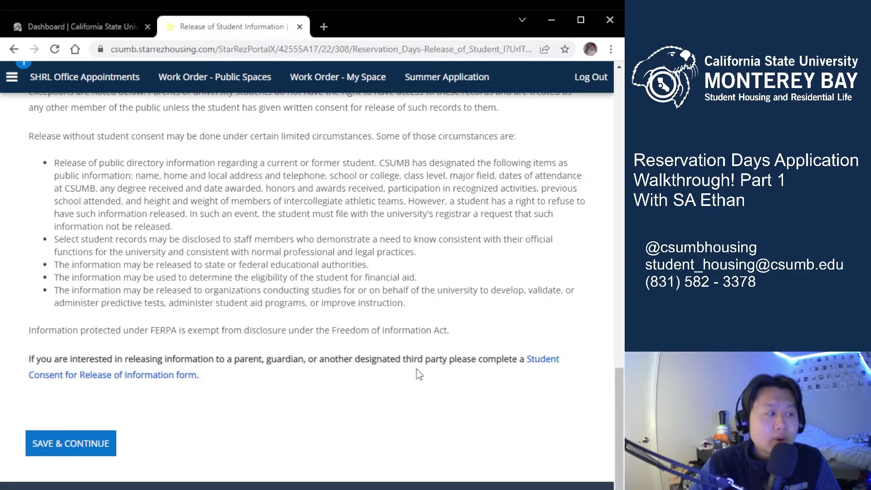
click(77, 454)
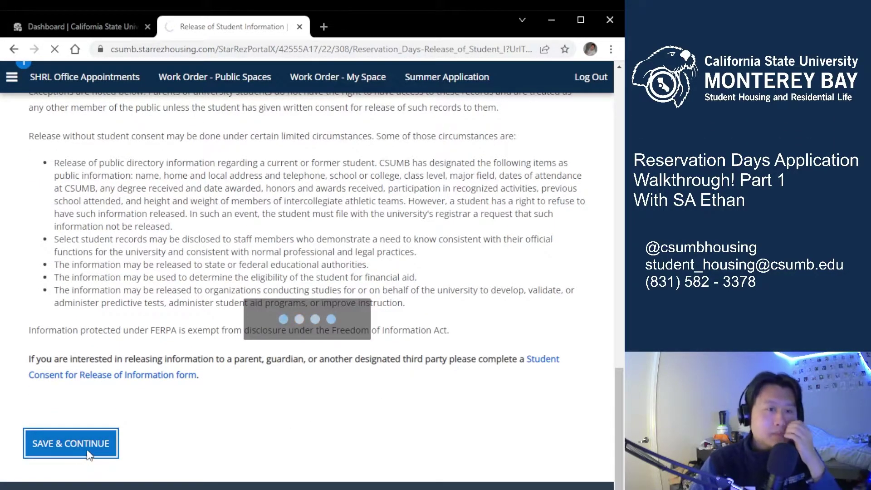
Step: Save the Meningitis Information page with its acknowledgement checked and continue to Housing Accommodations
scroll(101, 453, down, 5)
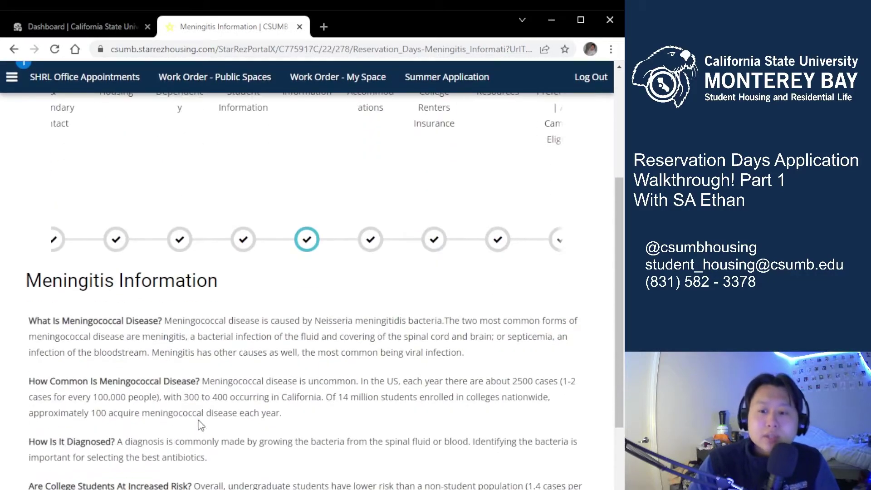
scroll(145, 366, down, 3)
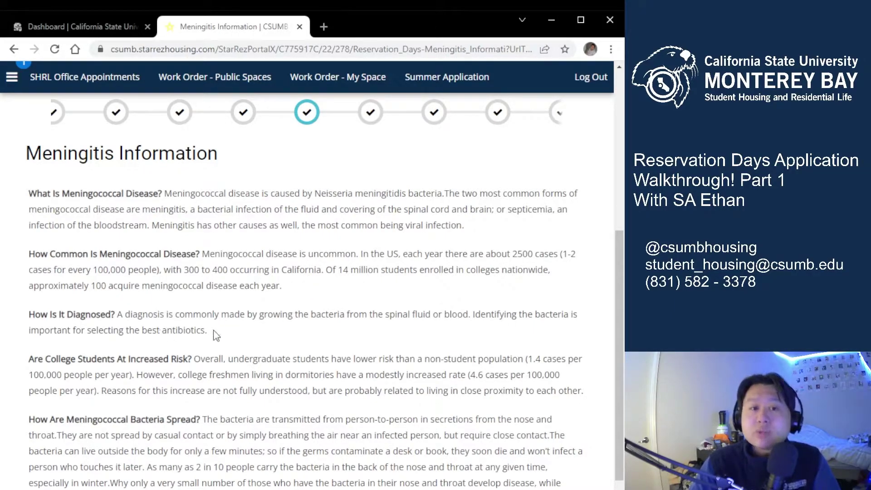
scroll(225, 333, down, 8)
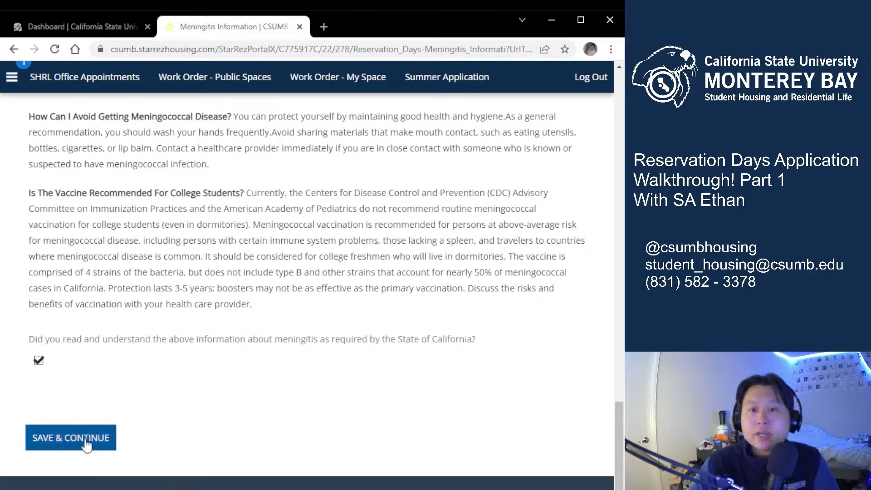
click(86, 445)
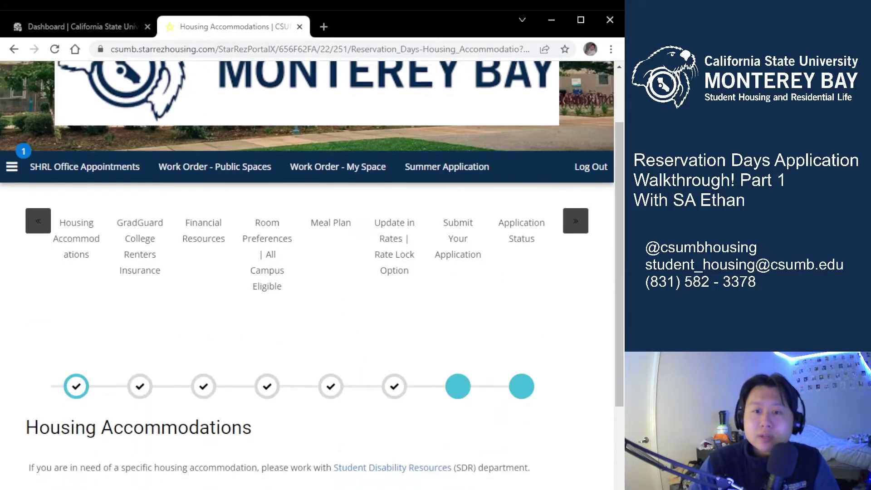
Step: Review the service animal and yearly renewal terms, then save Housing Accommodations
scroll(306, 273, down, 5)
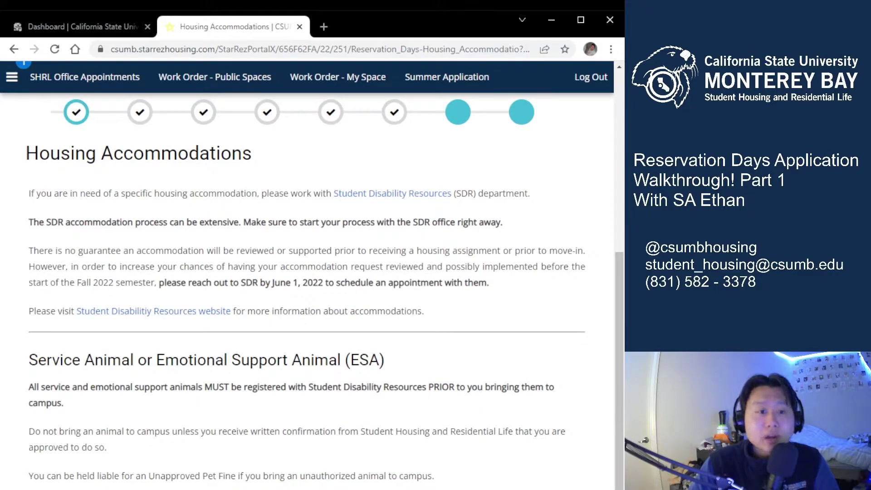
scroll(307, 273, down, 1)
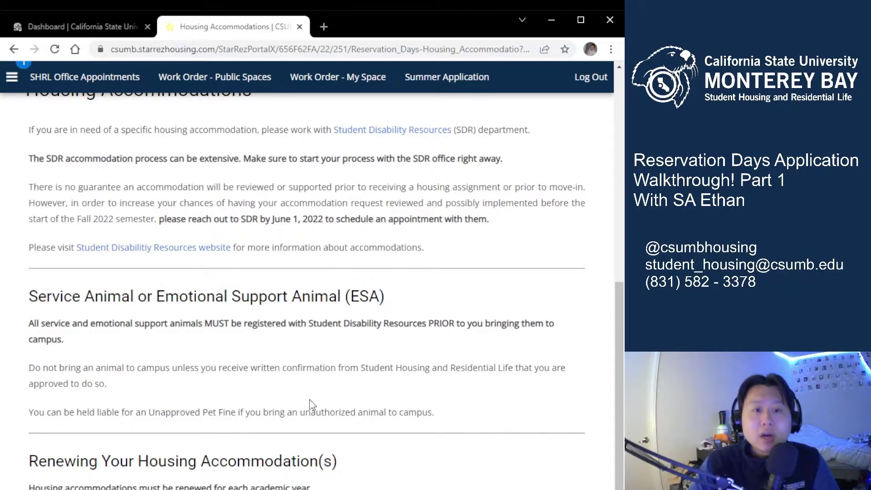
scroll(384, 428, up, 1)
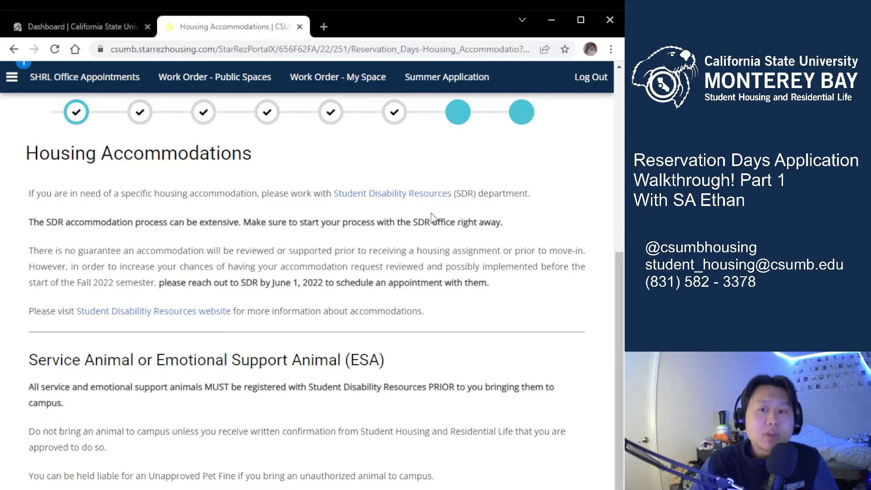
scroll(408, 335, down, 4)
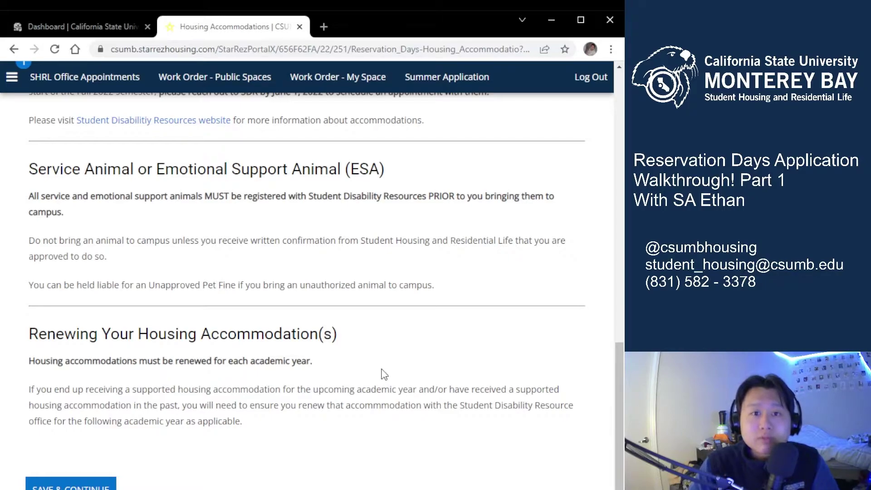
scroll(200, 451, down, 1)
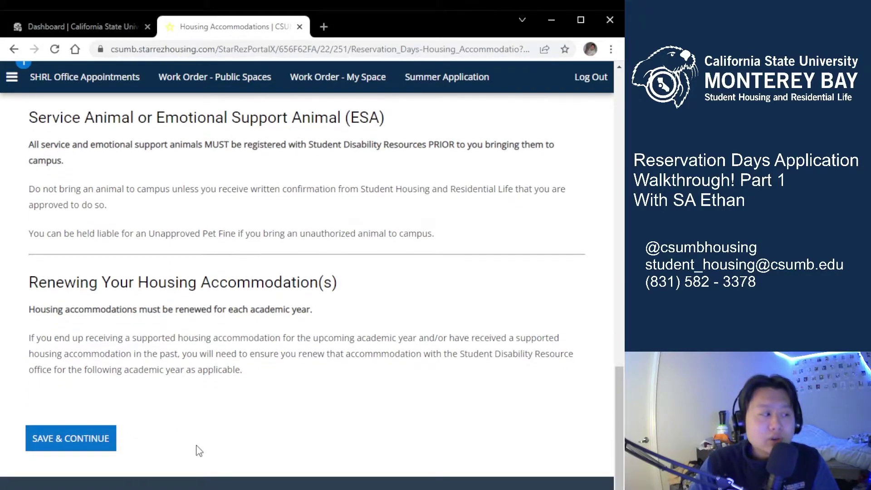
click(72, 438)
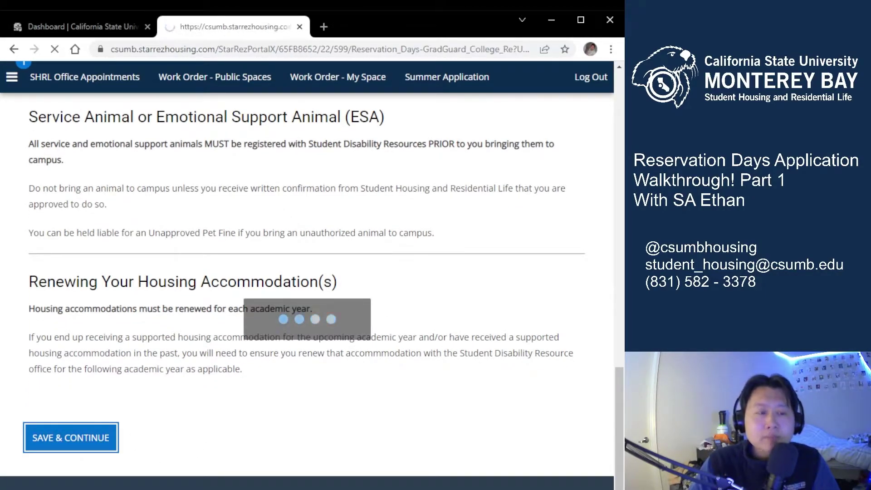
Step: Confirm GradGuard renters insurance enrollment and proceed to Step 2, Financial Resources
scroll(224, 397, down, 5)
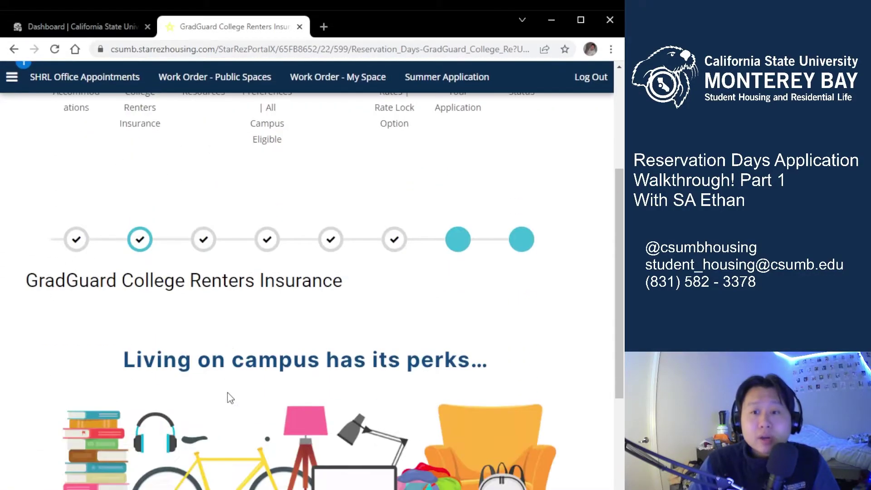
scroll(229, 398, down, 1)
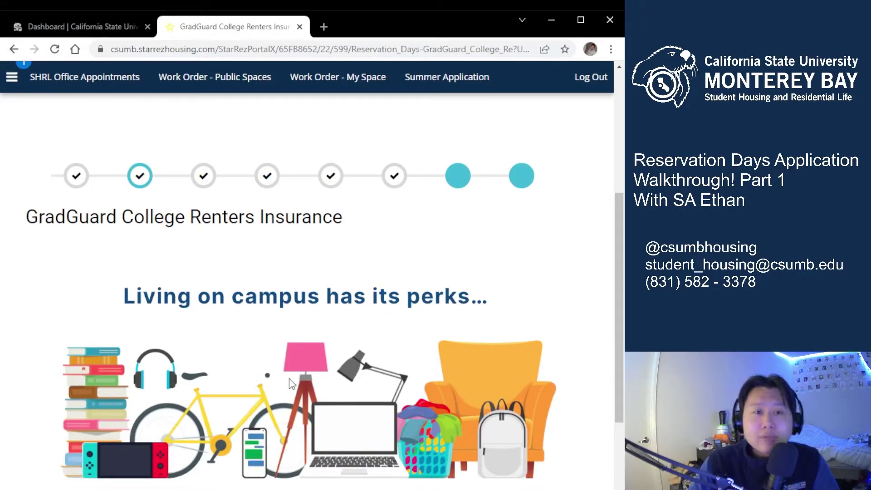
scroll(318, 381, down, 4)
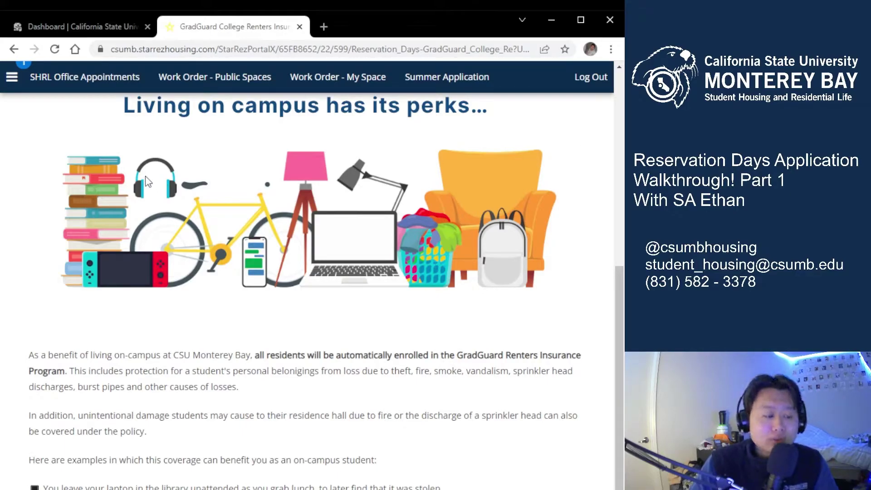
scroll(335, 427, down, 4)
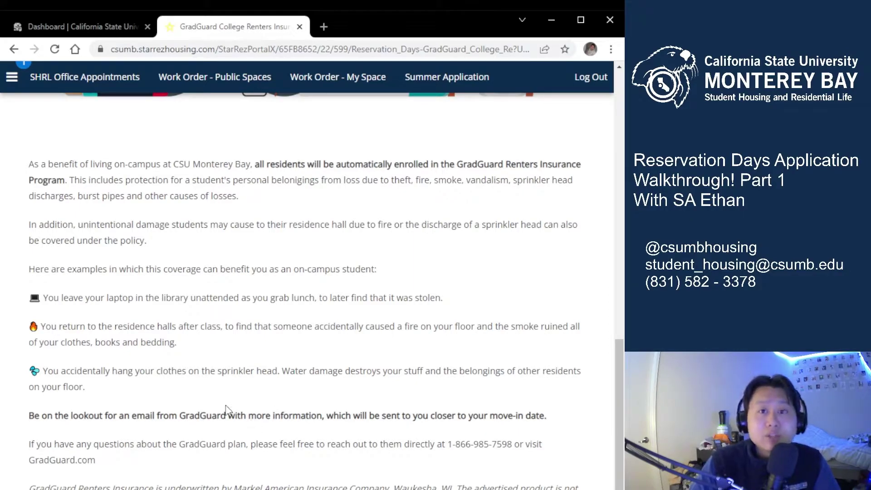
scroll(55, 338, down, 3)
scroll(53, 338, down, 1)
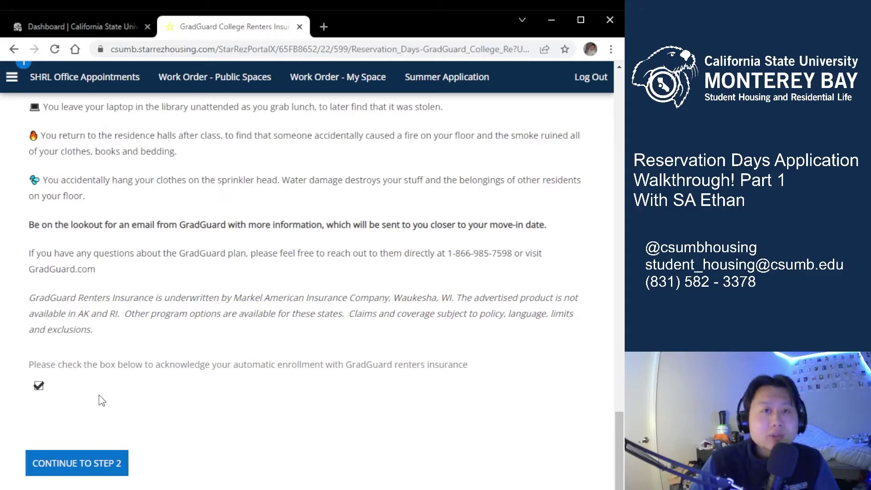
click(110, 467)
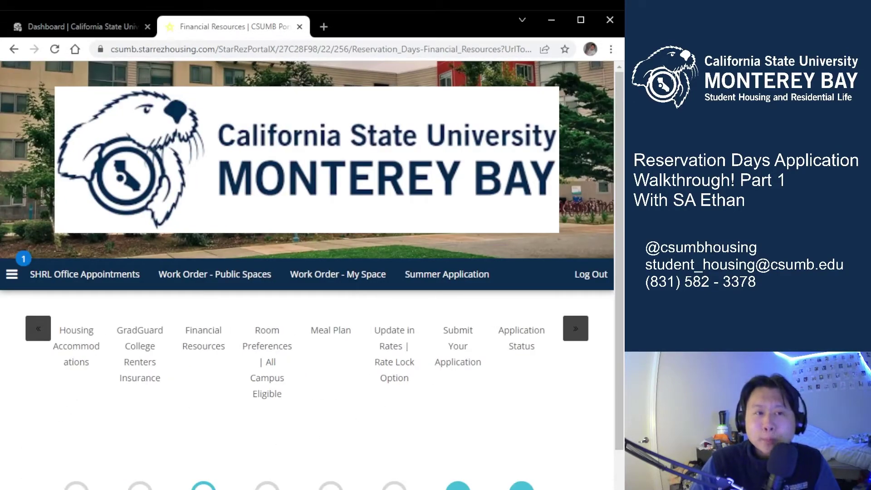
Step: Save the Financial Resources page and move on to Room Preferences | All Campus Eligible
scroll(472, 453, down, 5)
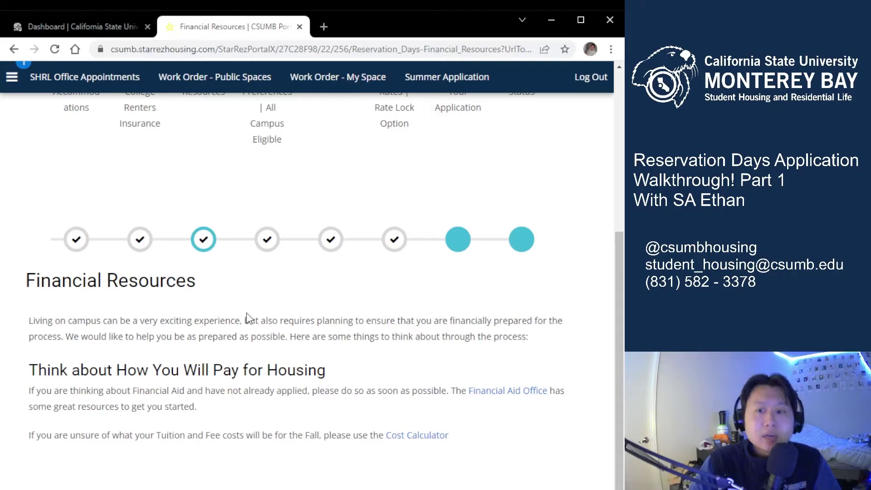
scroll(349, 350, down, 2)
click(82, 437)
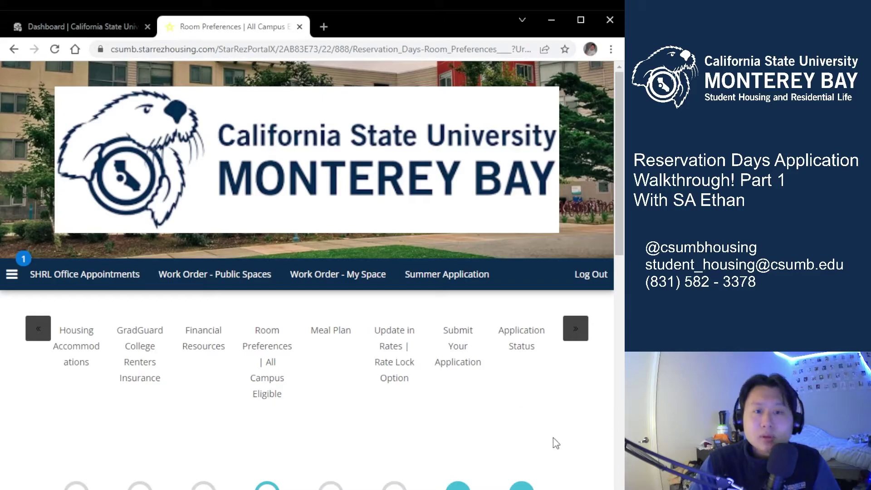
scroll(232, 394, down, 1)
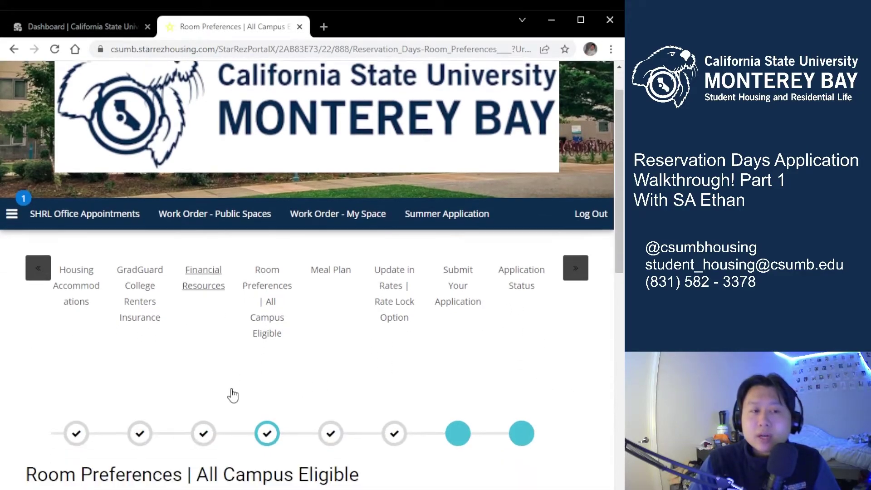
scroll(240, 390, down, 2)
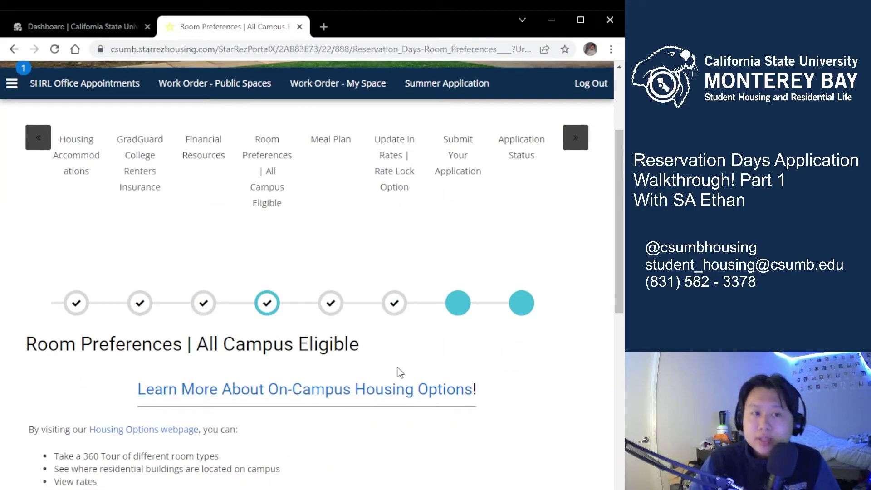
scroll(403, 363, down, 3)
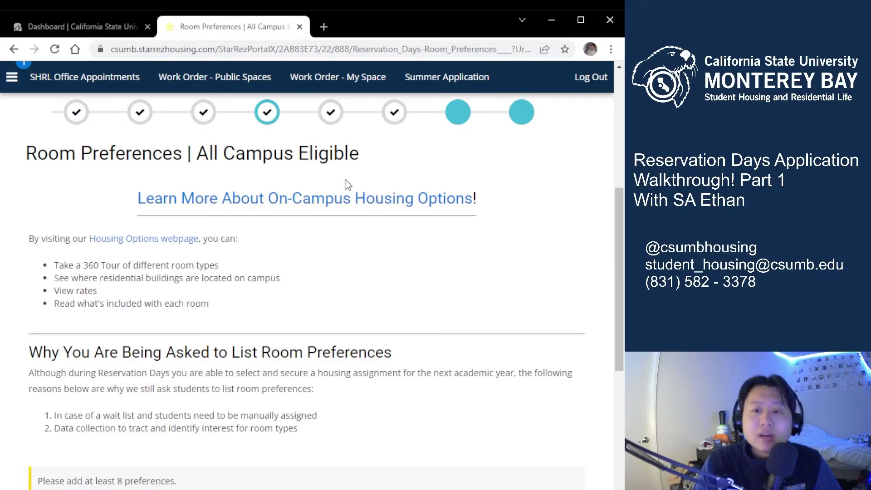
scroll(338, 355, down, 1)
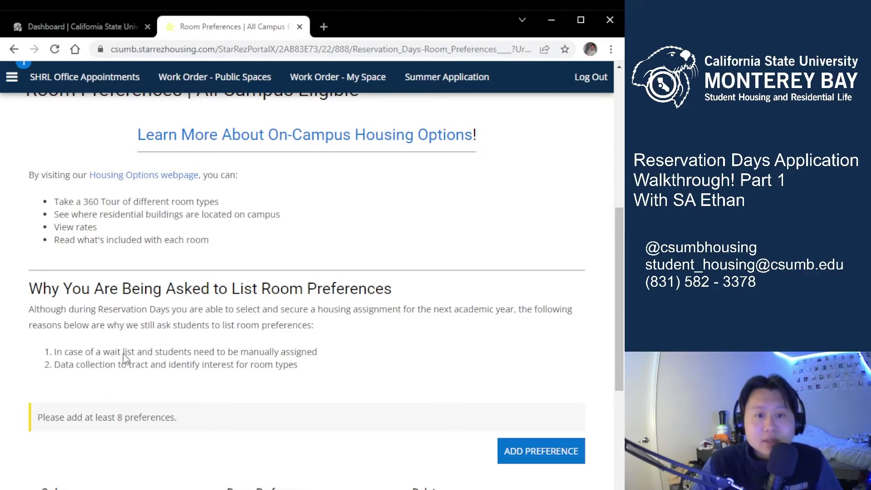
Step: Save the room preference list with Super Single interest set to Yes
scroll(216, 345, down, 3)
scroll(216, 347, down, 15)
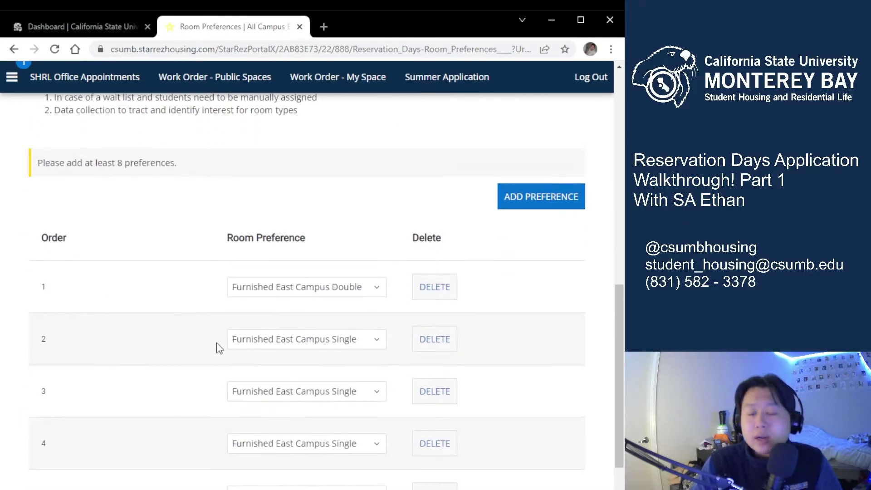
scroll(291, 394, down, 1)
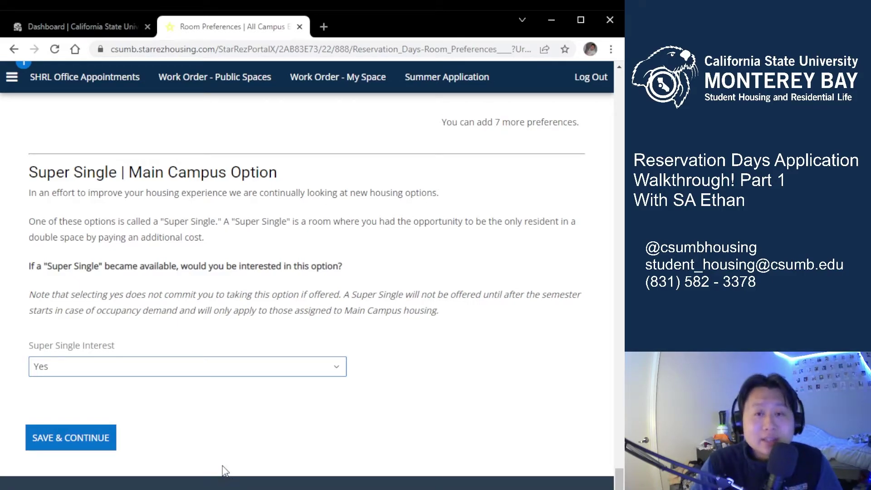
click(90, 438)
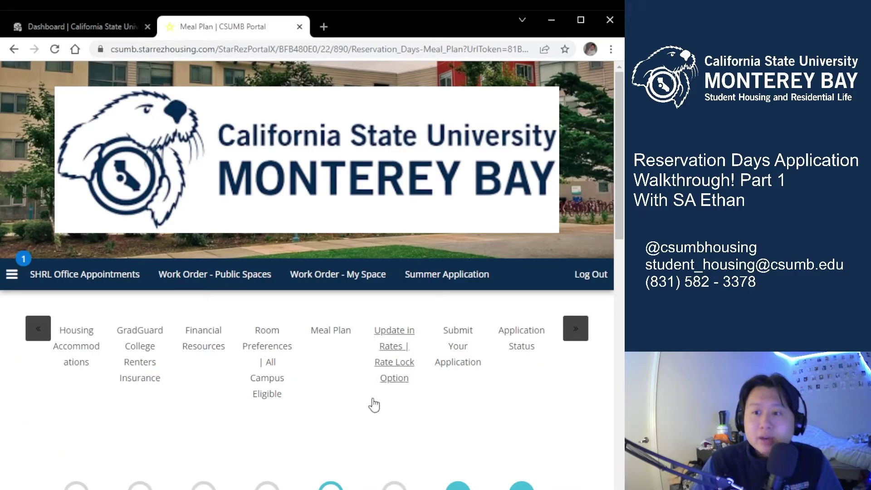
Step: Scroll through the Otter 7 Days, Otter 5 Days and Otter 225 plans to the Opt Out section
scroll(358, 399, down, 7)
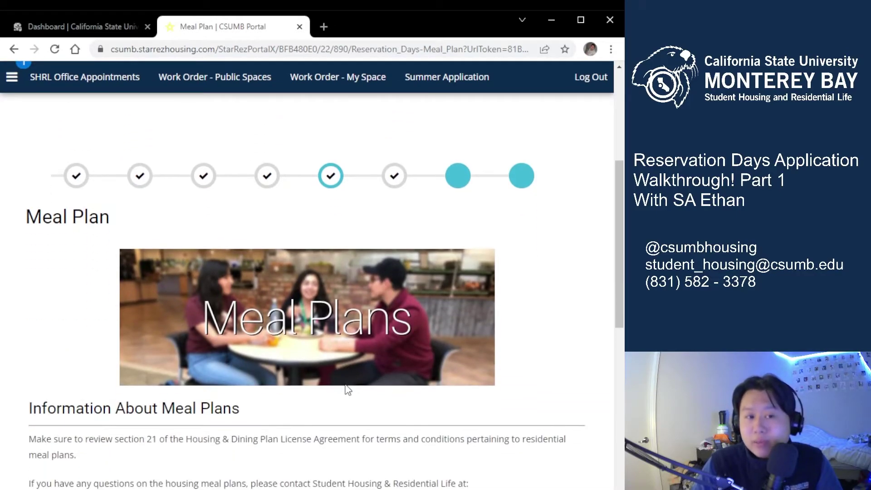
scroll(348, 390, down, 1)
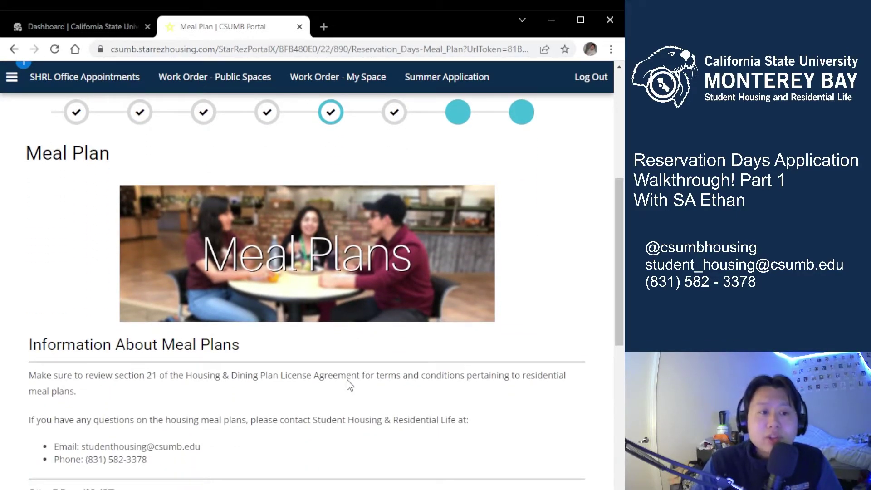
scroll(356, 387, down, 2)
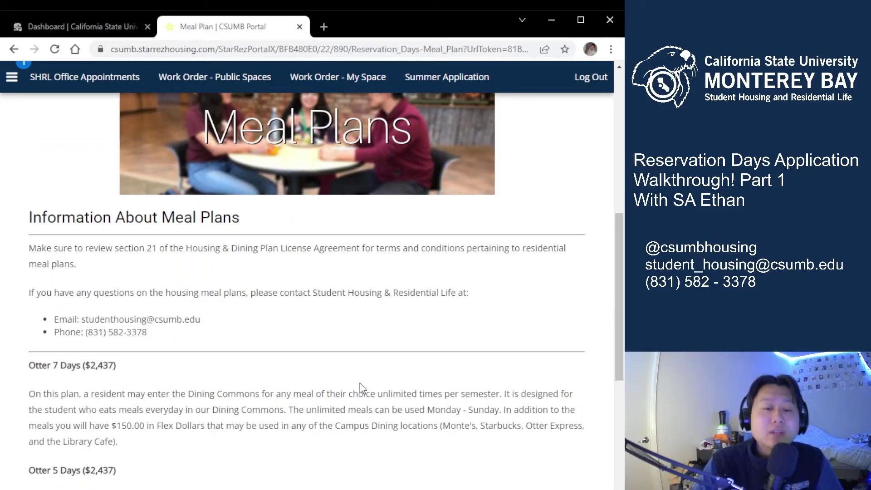
scroll(254, 391, down, 5)
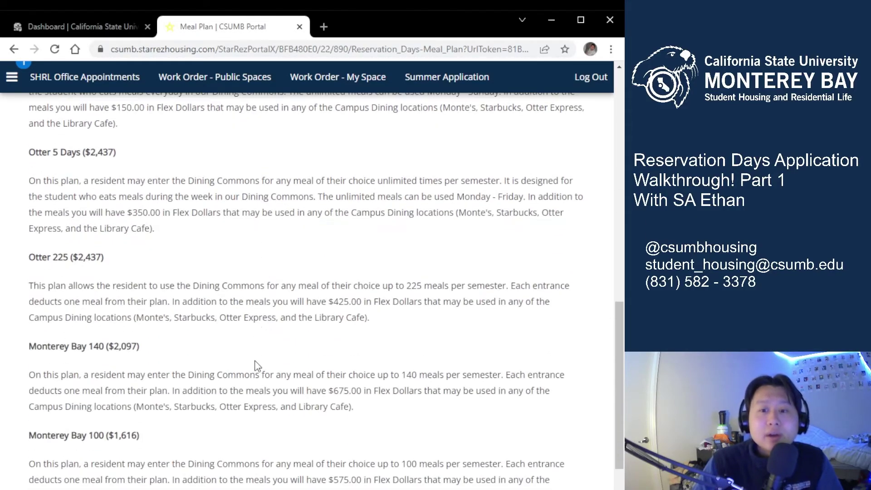
scroll(256, 367, down, 10)
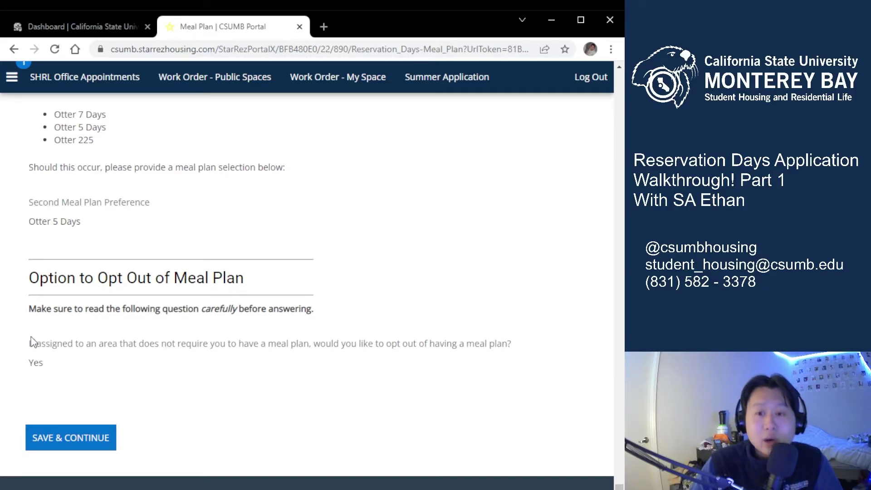
Step: Highlight the meal plan opt-out question and its Yes answer to point them out
drag(24, 347, 515, 338)
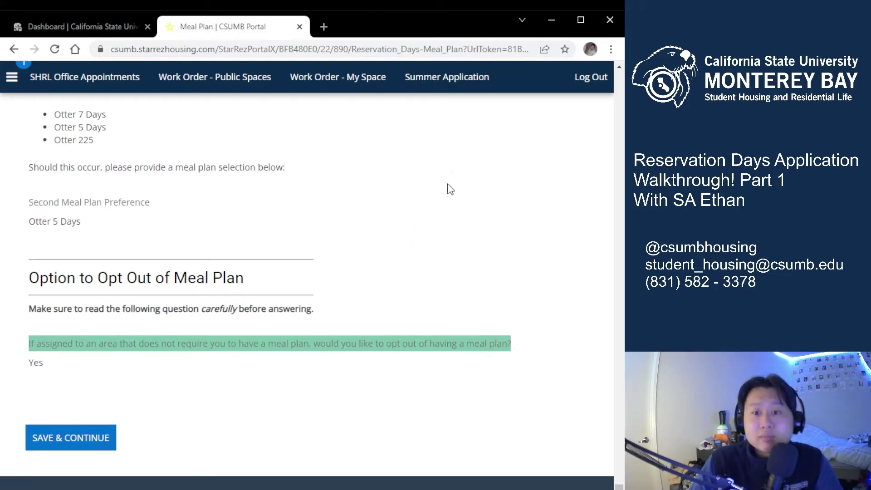
click(406, 403)
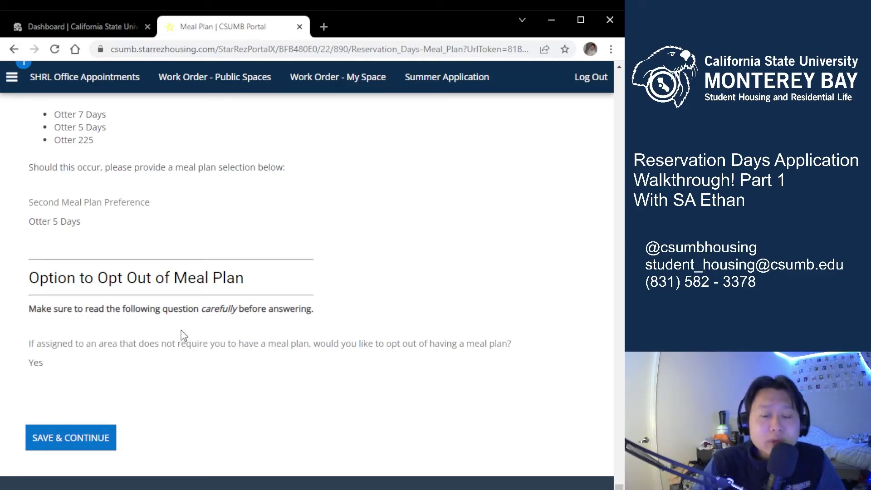
drag(72, 371, 28, 377)
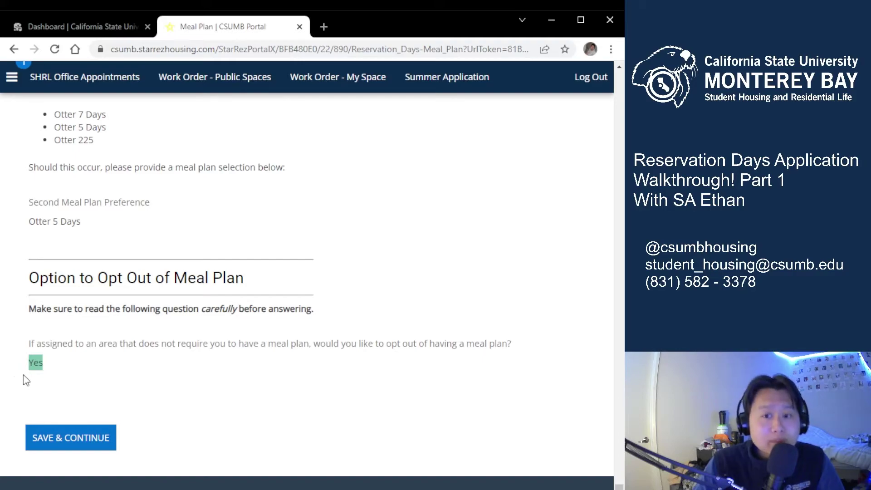
click(197, 404)
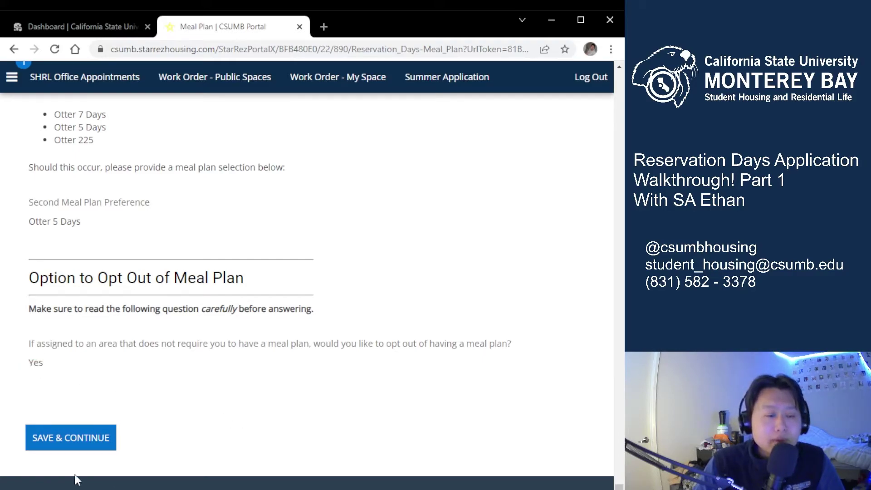
Step: Save the meal plan answers and read the Rate Lock Option page down to the opt-in question
click(58, 437)
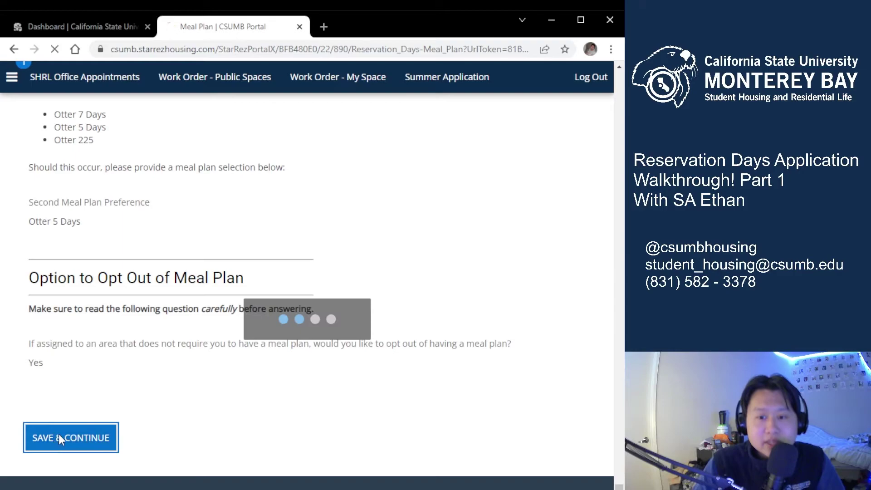
scroll(390, 420, down, 5)
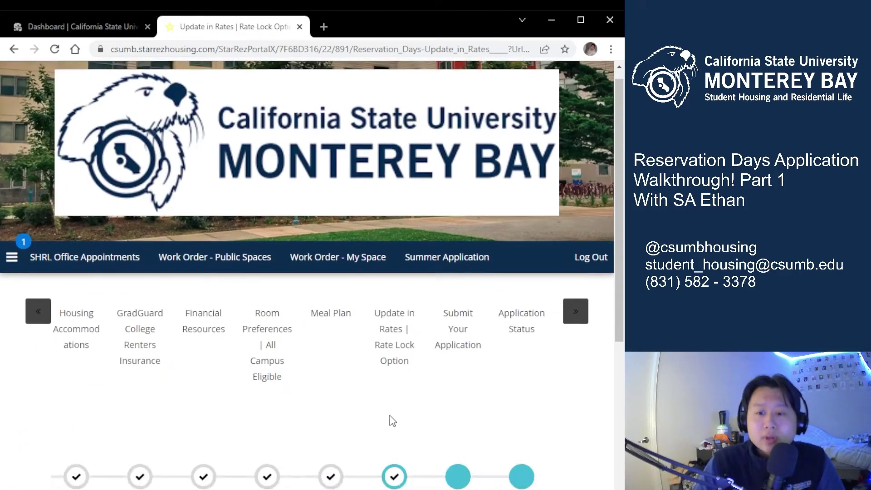
scroll(389, 420, down, 2)
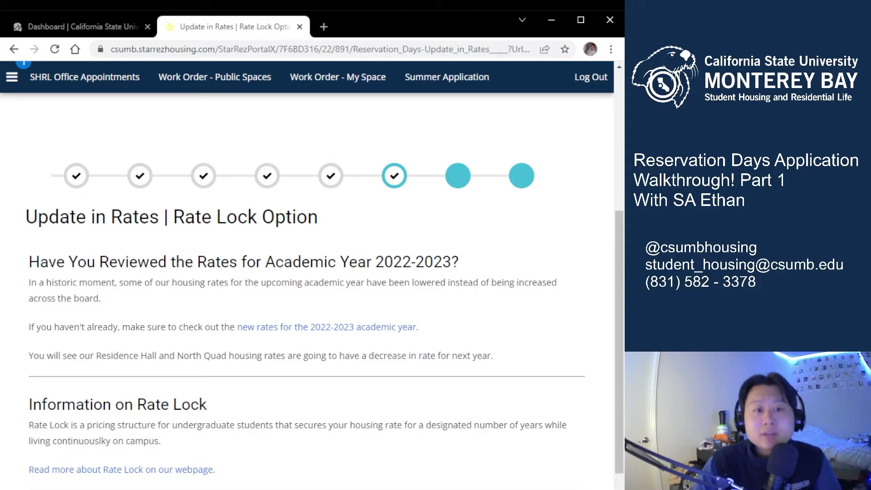
scroll(277, 356, down, 1)
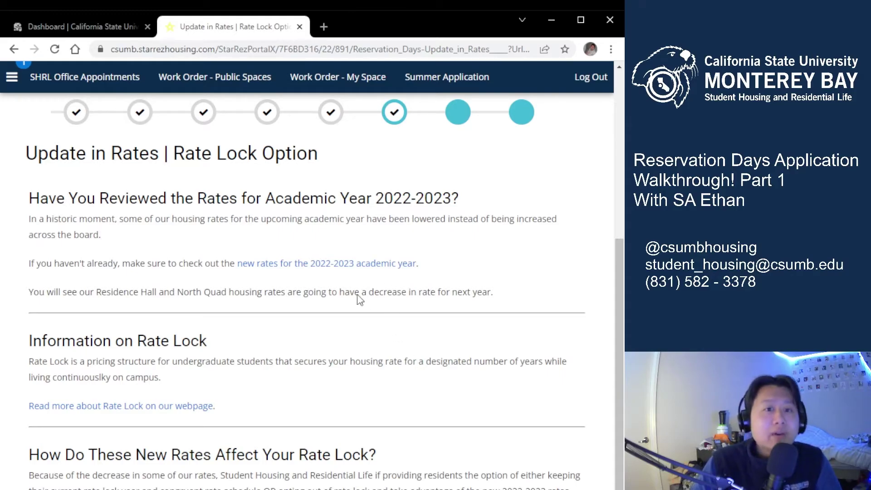
scroll(361, 297, down, 4)
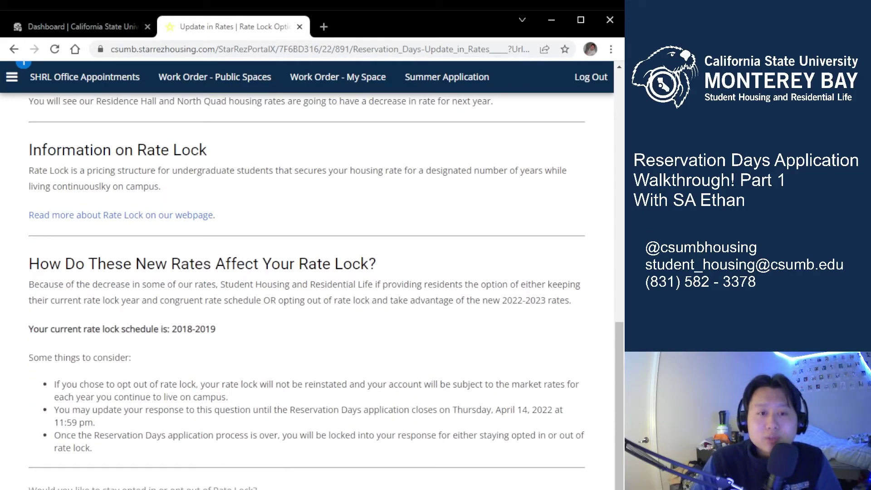
scroll(307, 291, down, 3)
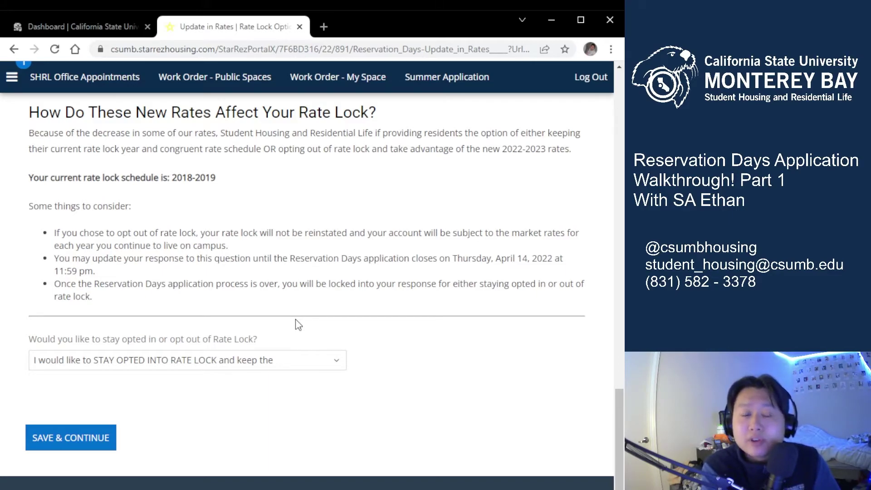
Step: Highlight the 2018-2019 rate lock years and save the choice to stay opted into rate lock
drag(216, 180, 182, 180)
click(489, 370)
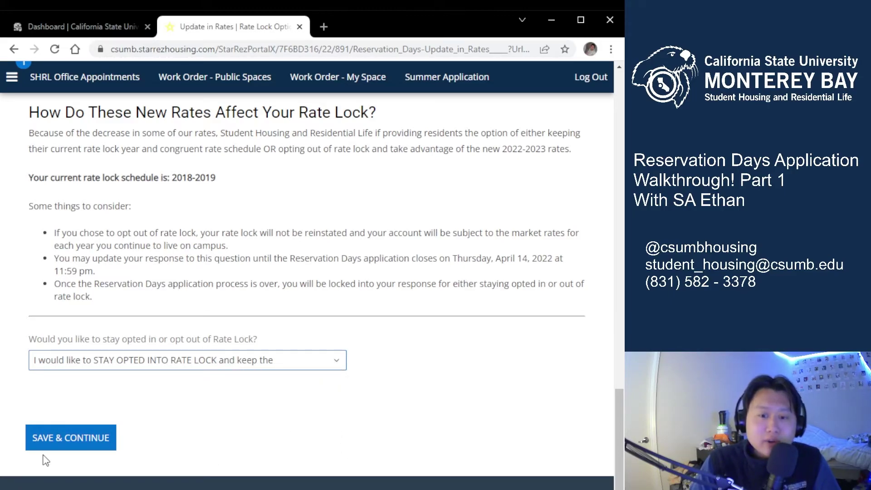
click(49, 437)
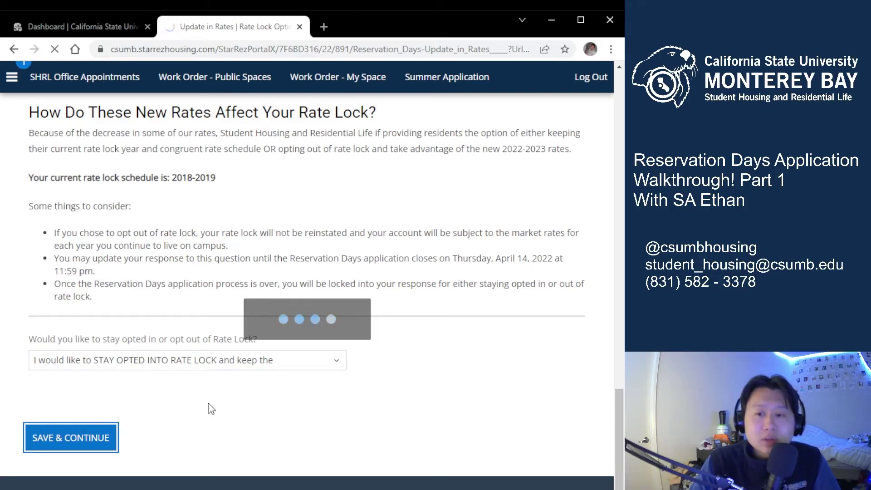
Step: Scroll the Submit Your Application page down to the Thanks for Applying message and SUBMIT button
scroll(324, 395, down, 7)
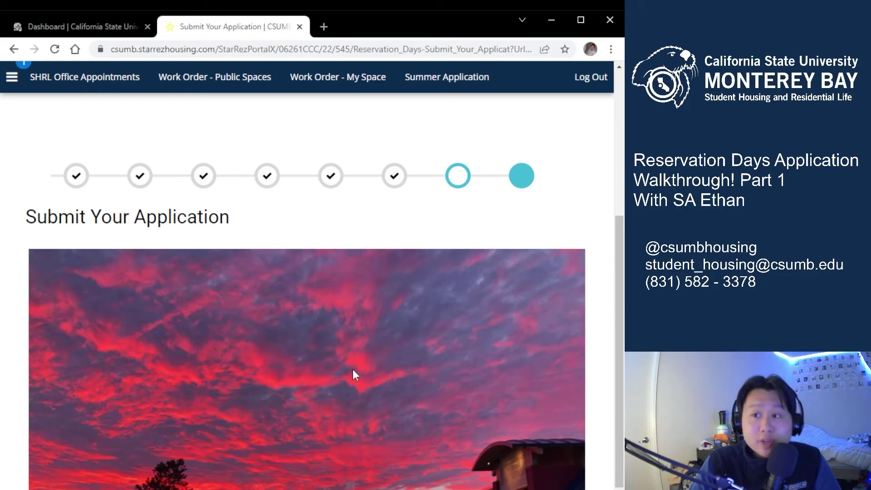
scroll(405, 316, up, 3)
scroll(407, 341, down, 4)
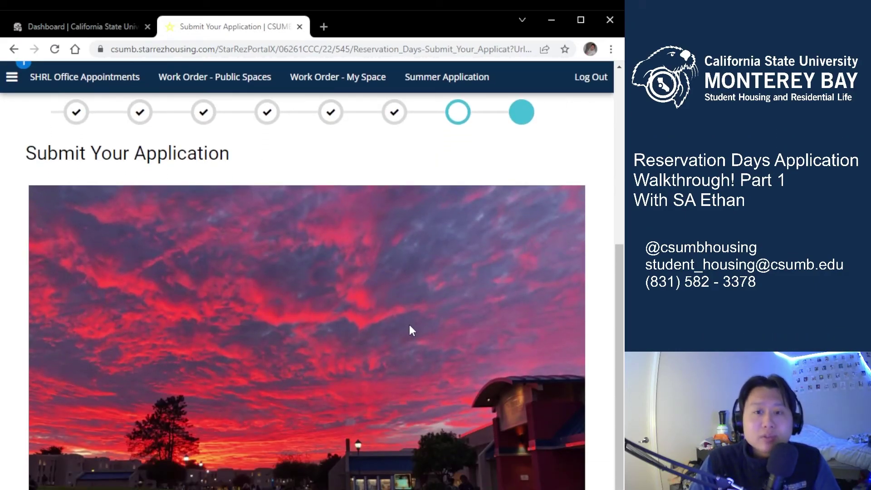
scroll(410, 323, down, 4)
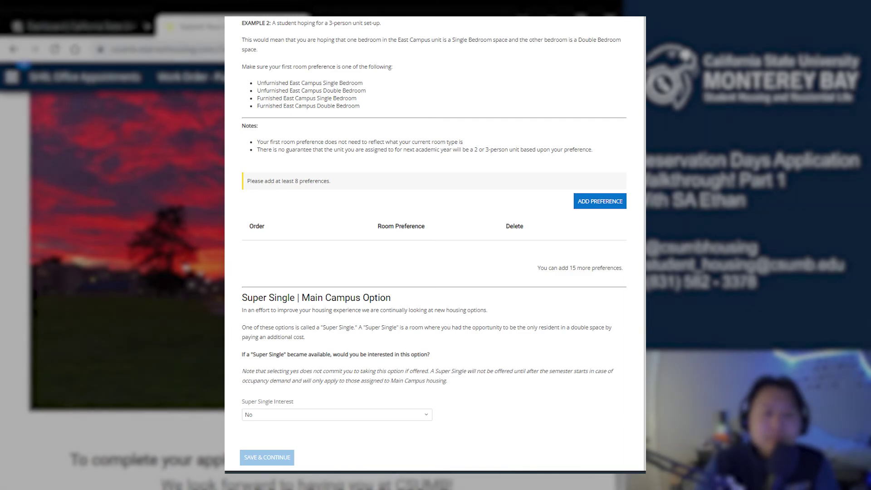
scroll(196, 421, down, 2)
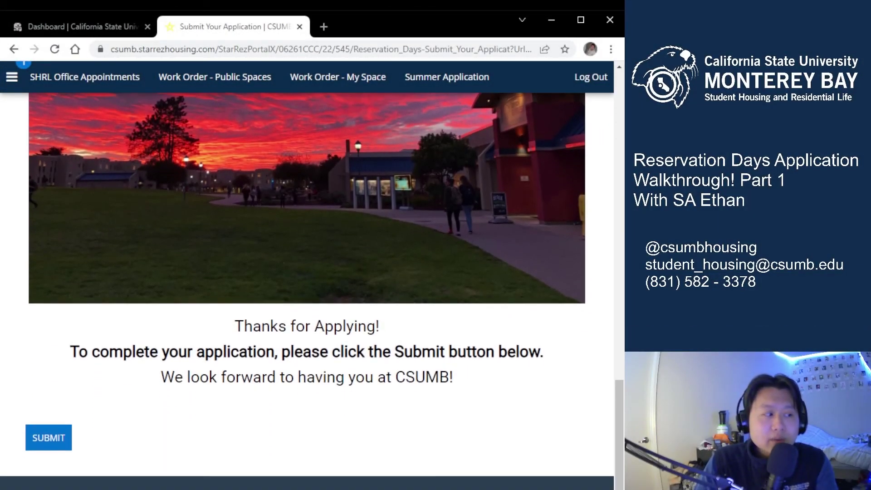
Step: Submit the 2022-2023 Reservation Days application and scroll its Application Status page to Assignment Information
click(46, 442)
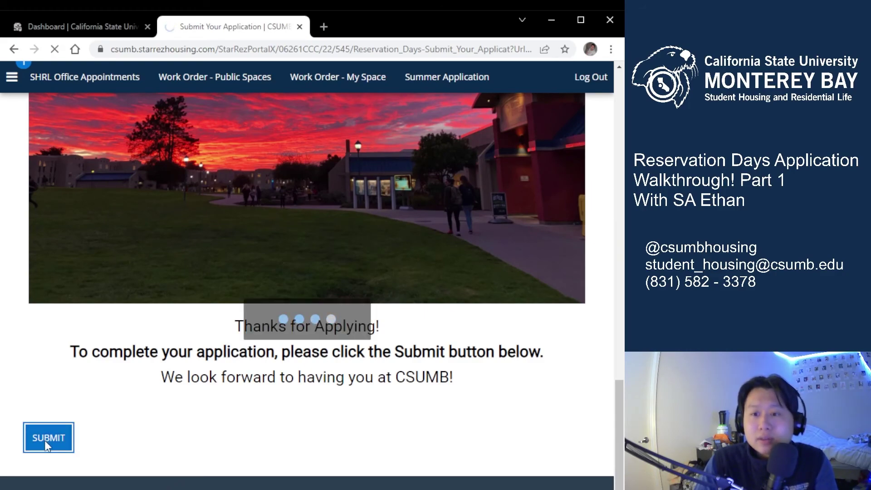
scroll(215, 458, down, 5)
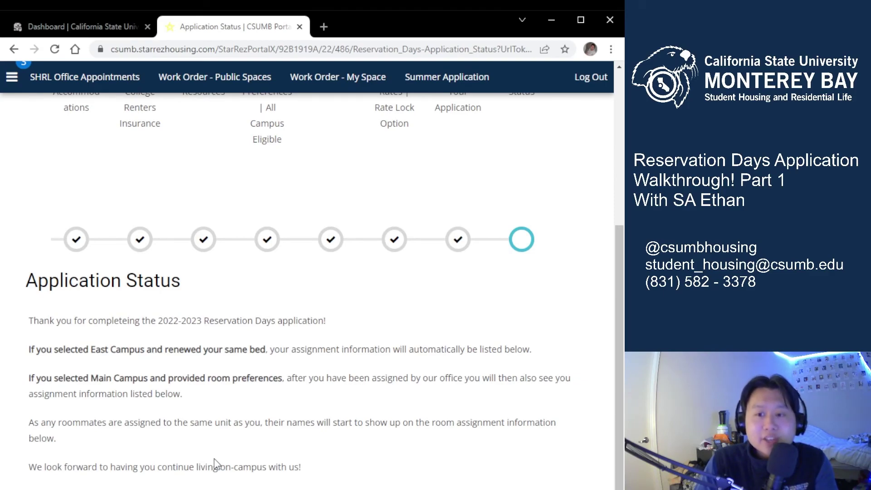
scroll(215, 459, down, 2)
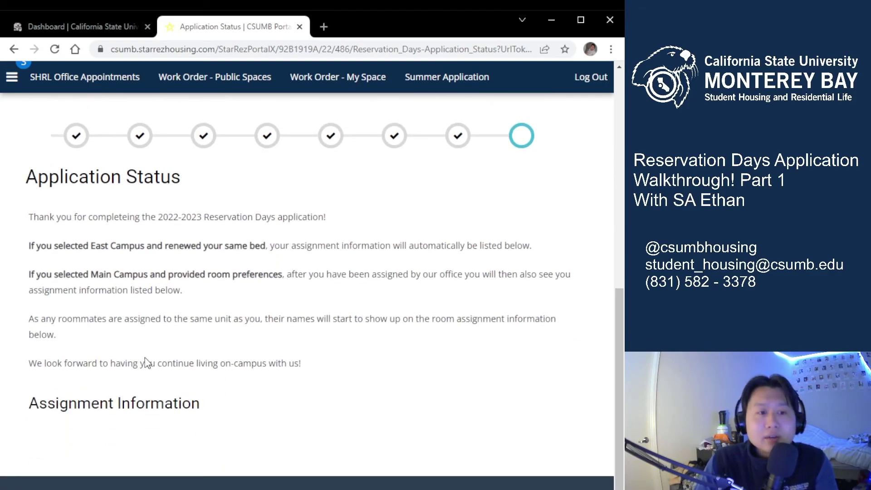